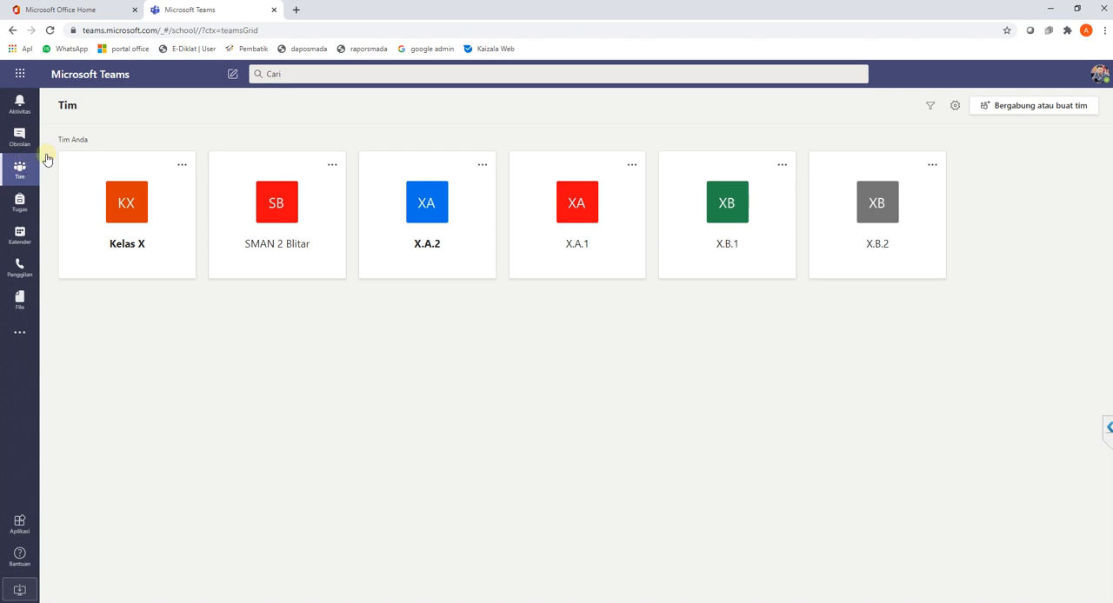
- Create a new assignment in the X.B.2 class team and title it "Tugas 1"
left_click(887, 209)
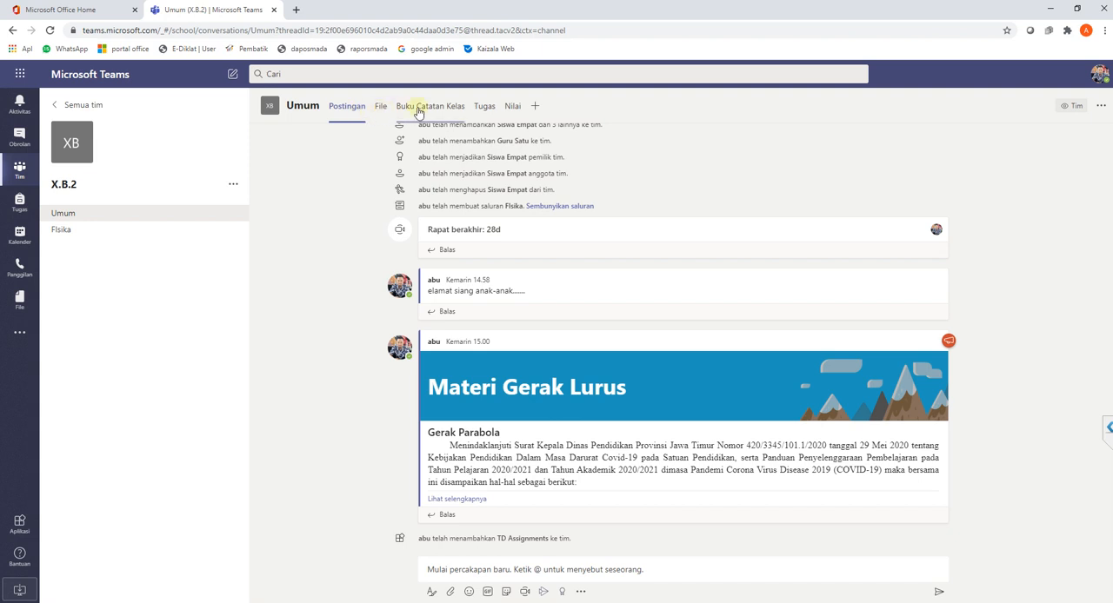
left_click(484, 107)
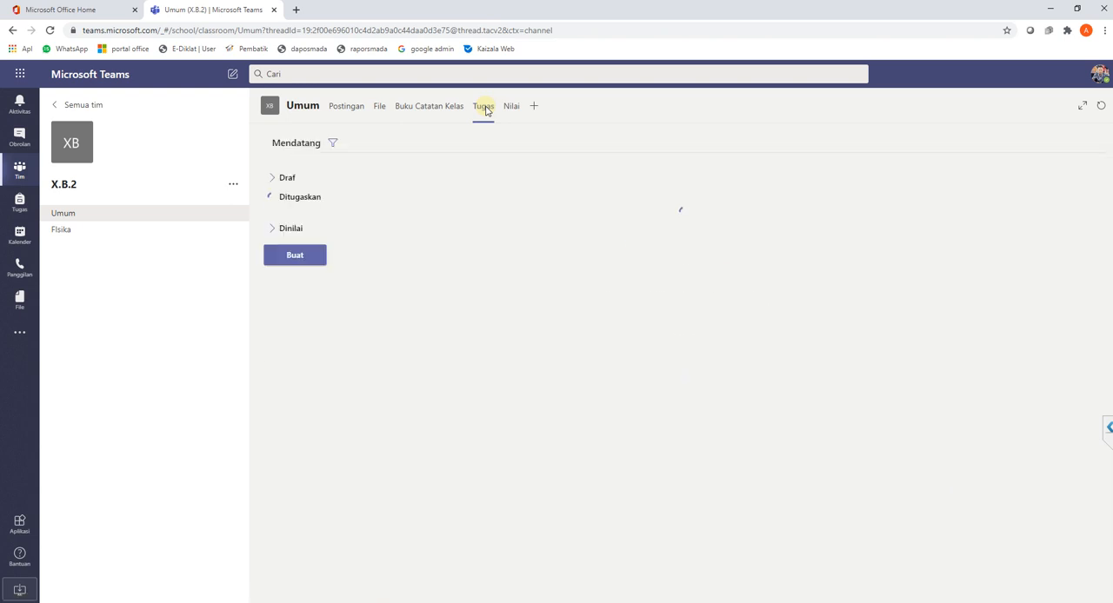
left_click(297, 374)
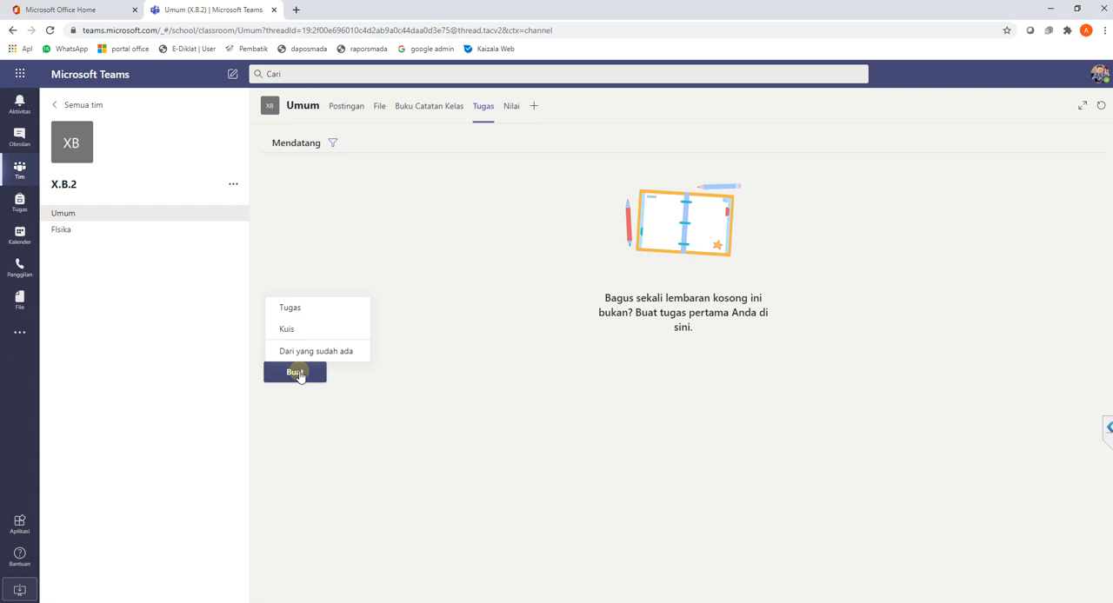
left_click(319, 311)
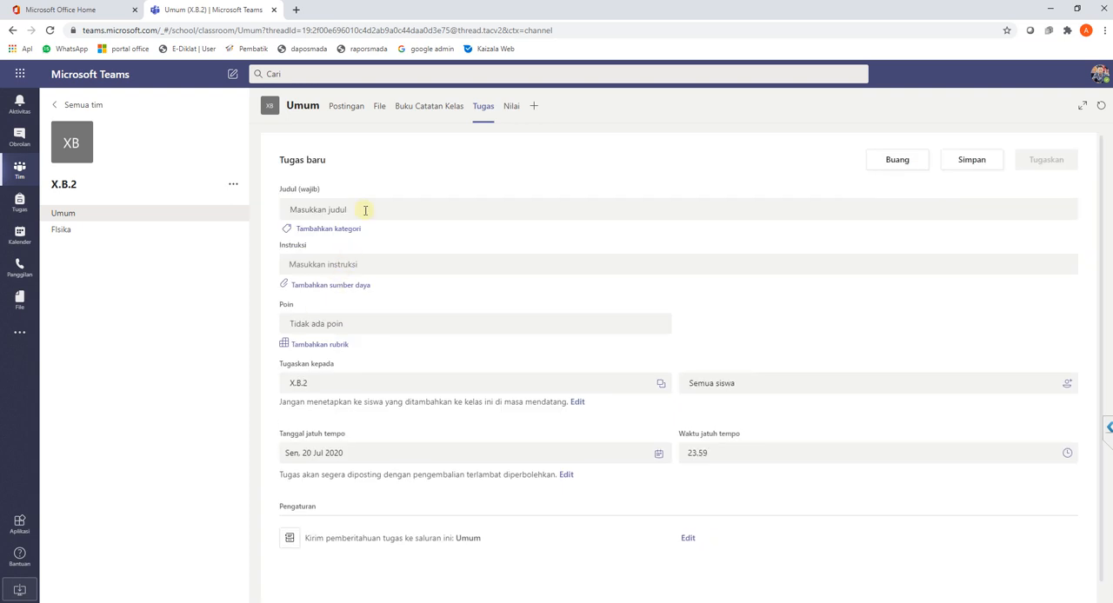
left_click(365, 210)
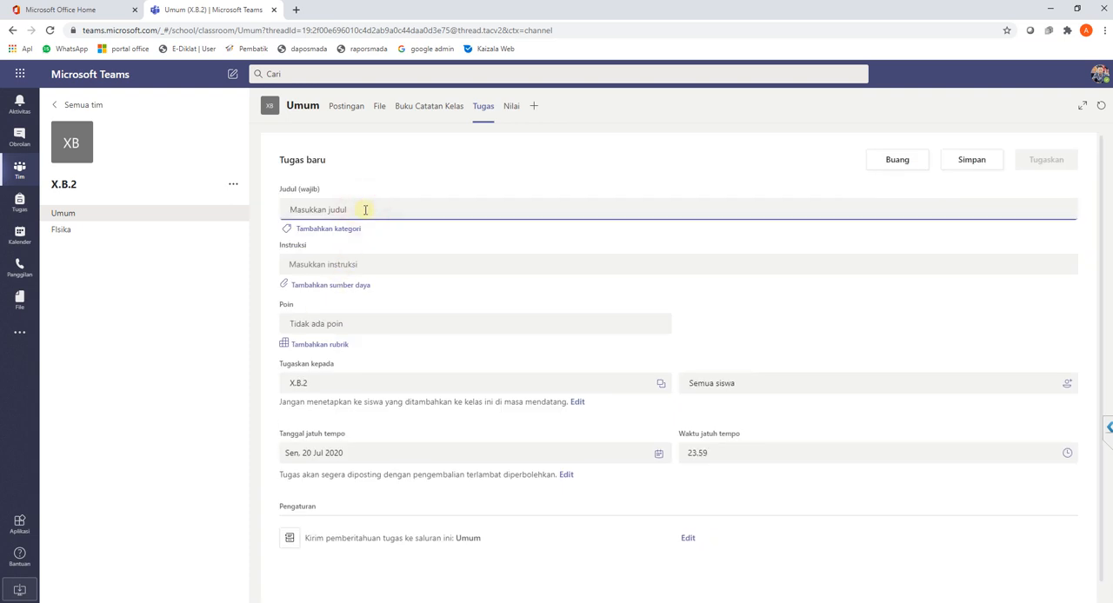
type("Tugas 1")
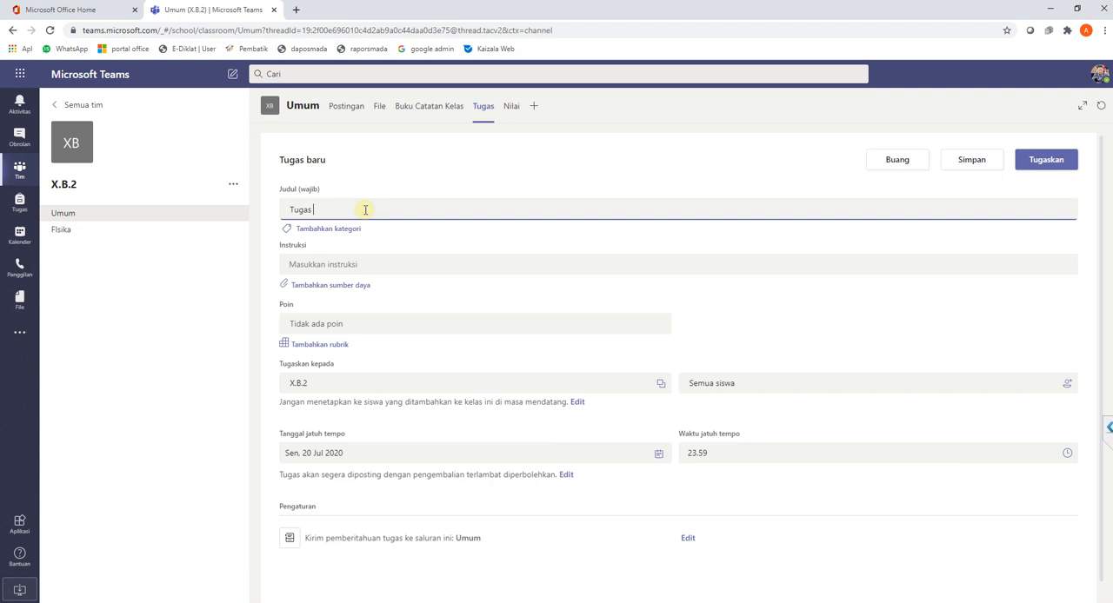
- Enter the assignment instructions "Silahkan lihat gambar berikut, lalau jelas apa yang aterkadung didalamnya."
left_click(368, 264)
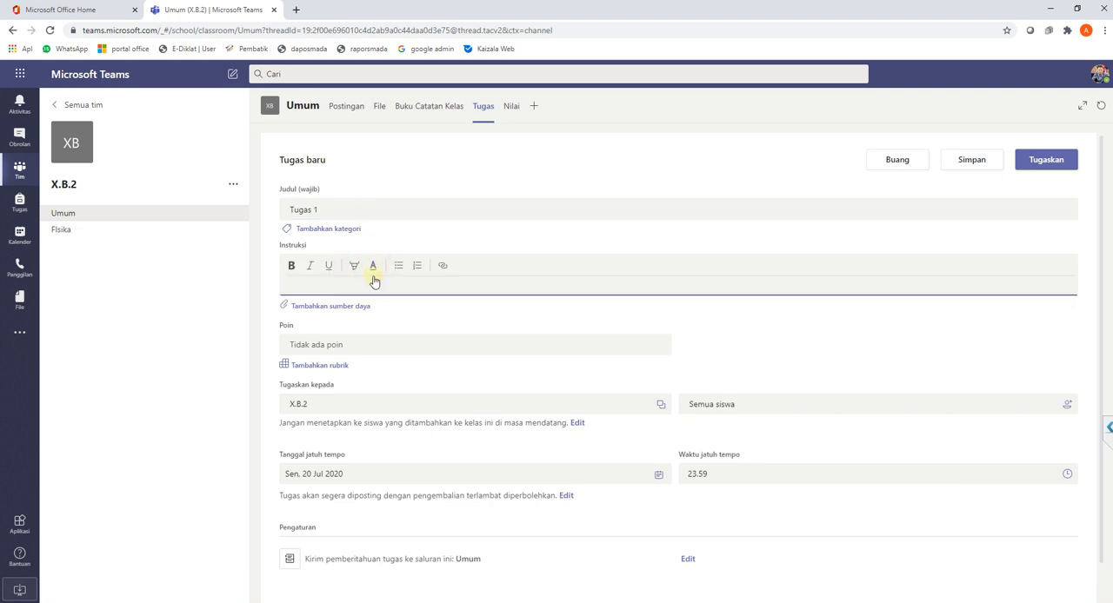
type("Silahkan")
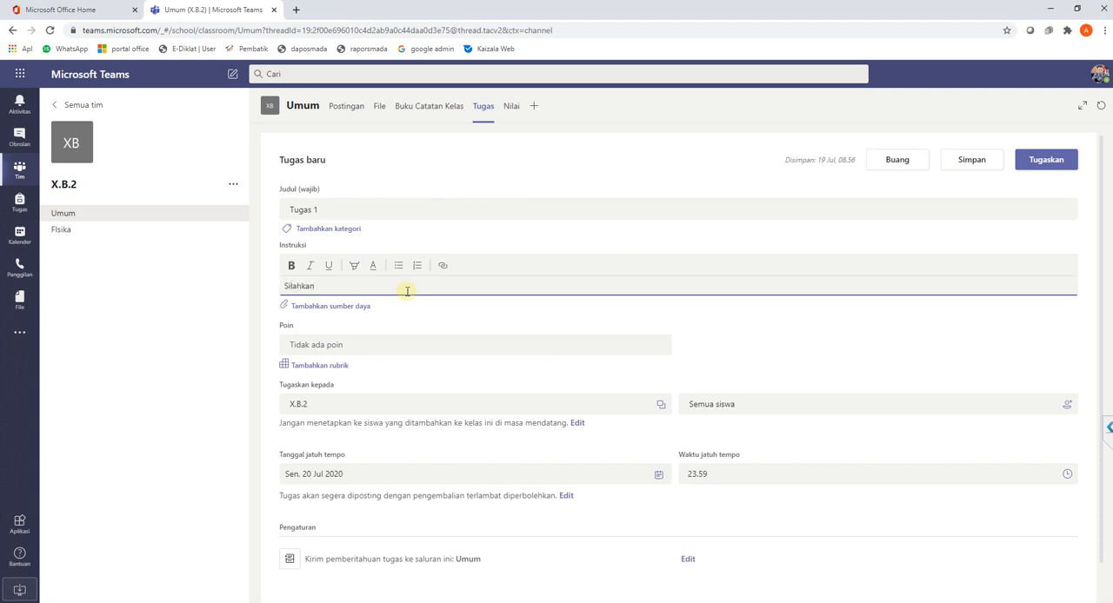
type(" lih")
type("at gambar be")
type("lalu")
type(" jelas ap")
type("a yang")
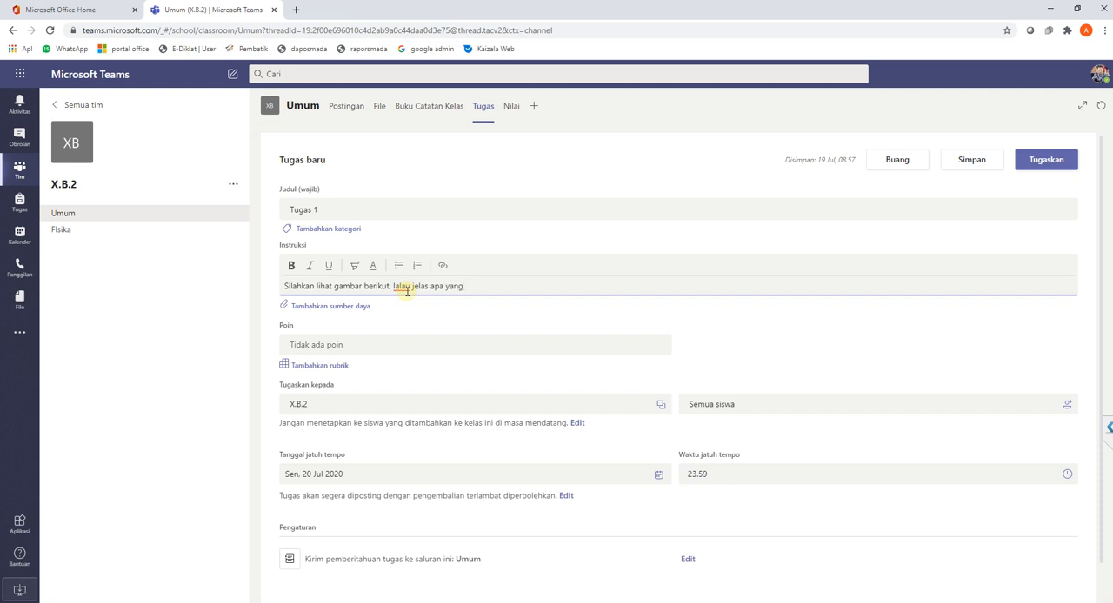
type(" aterkadung didalamnya.")
left_click(404, 312)
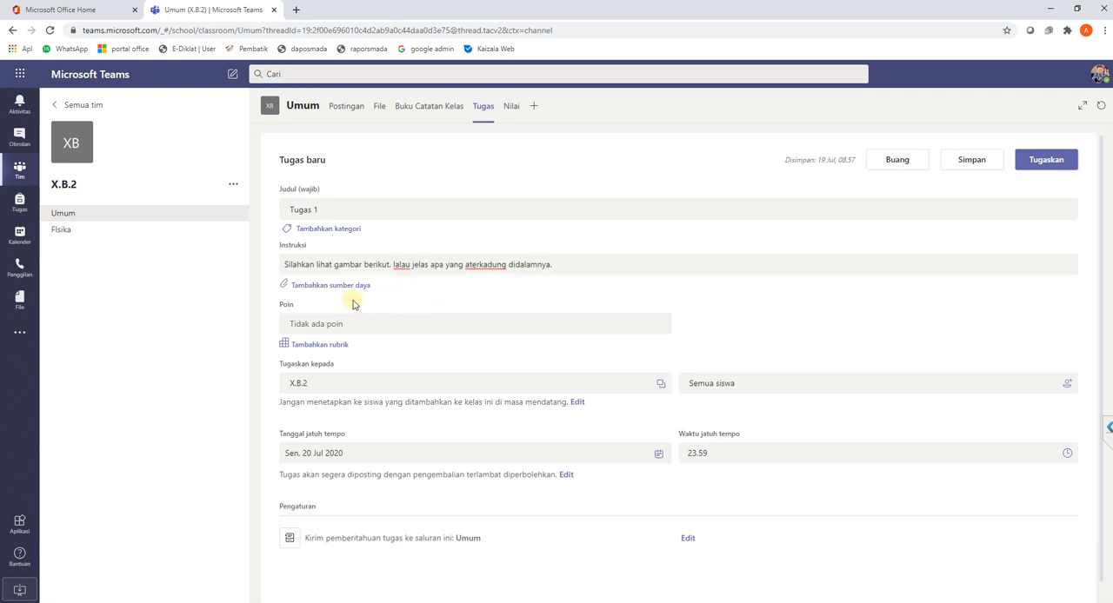
- Start adding a resource and look through the OneDrive, class notebook, link, new file and Teams sources
left_click(338, 287)
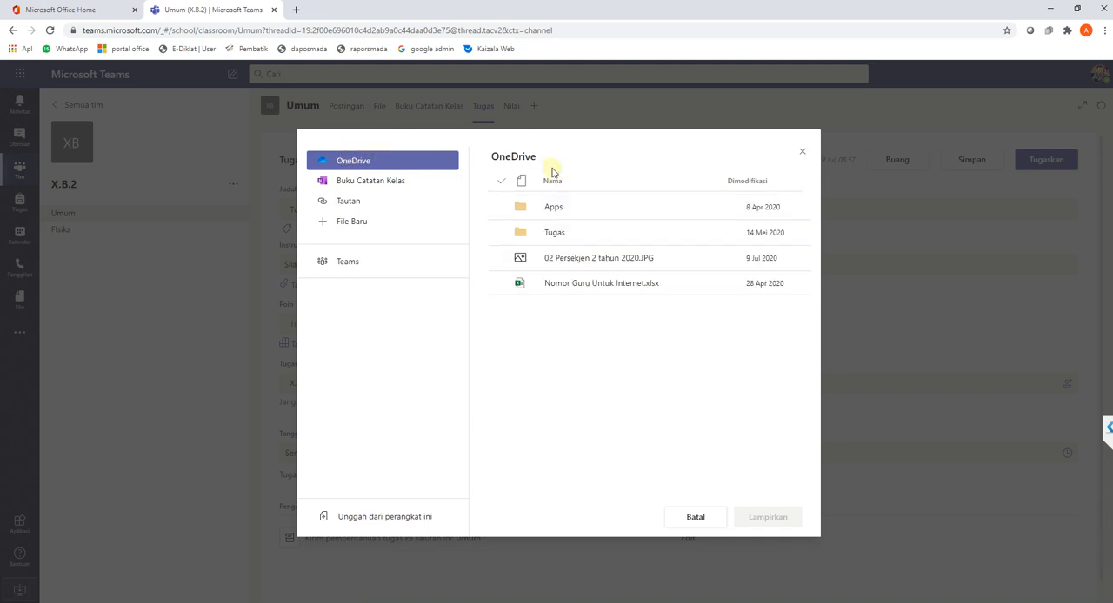
left_click(393, 185)
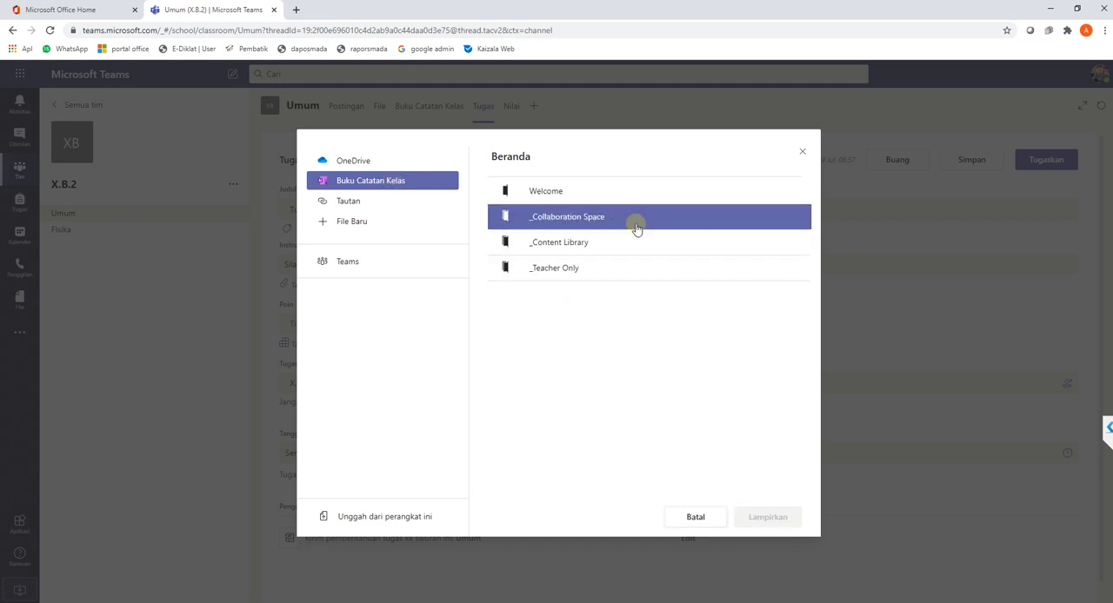
left_click(358, 207)
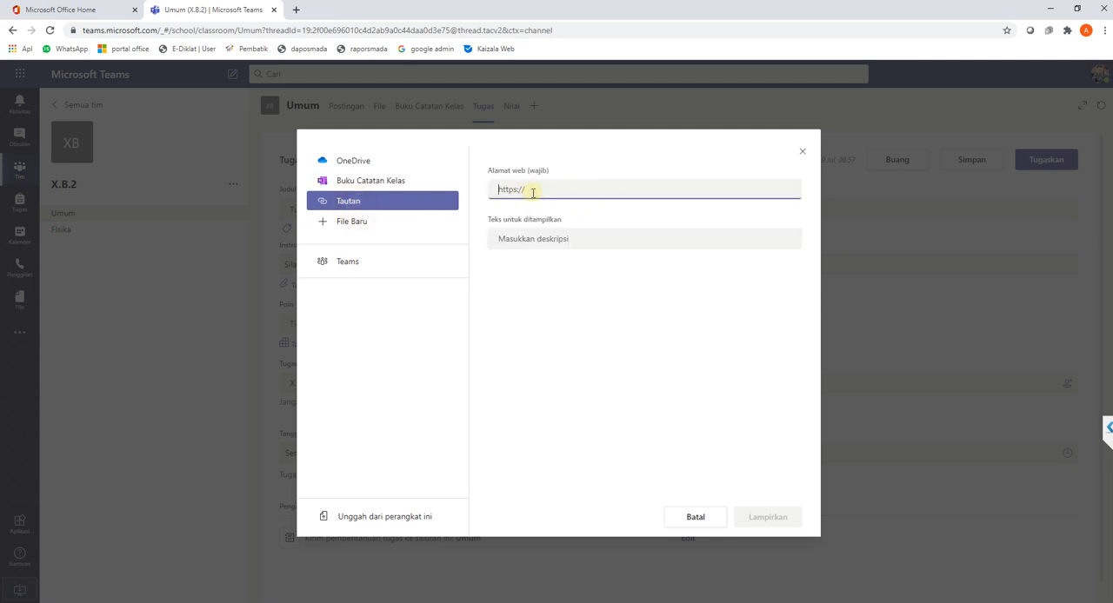
left_click(415, 227)
left_click(356, 228)
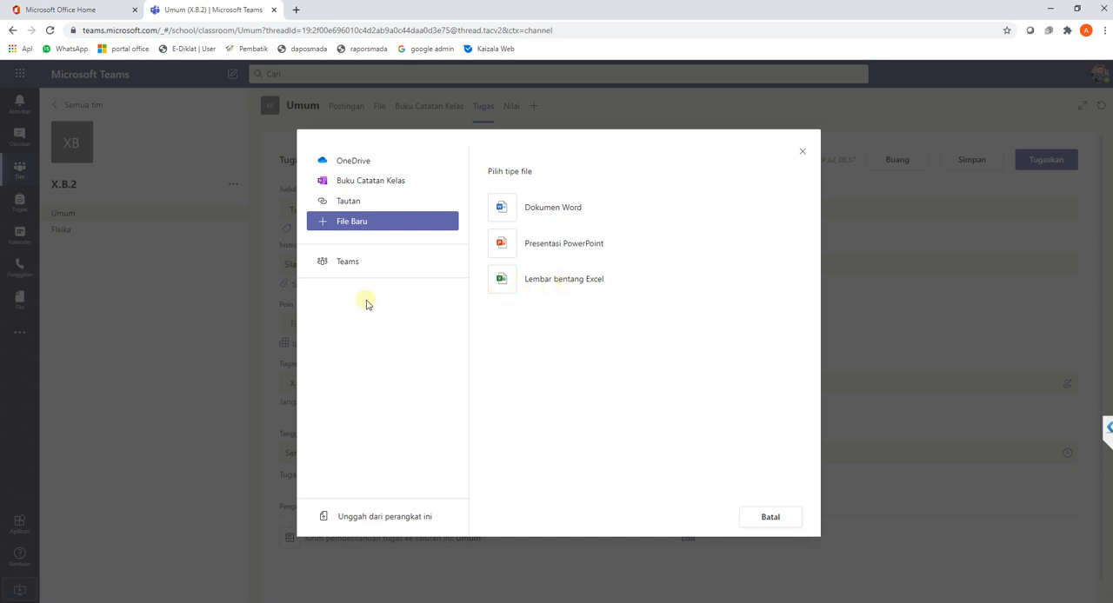
left_click(345, 269)
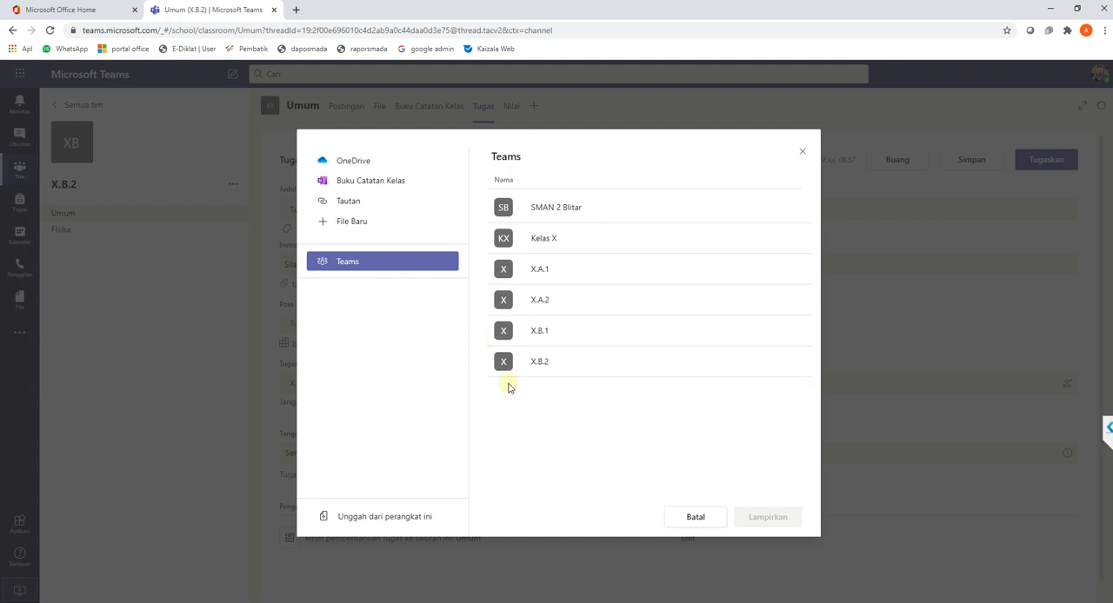
- Upload gambar.PNG from the device's Pictures folder as the assignment's resource and set its points to 100
left_click(380, 518)
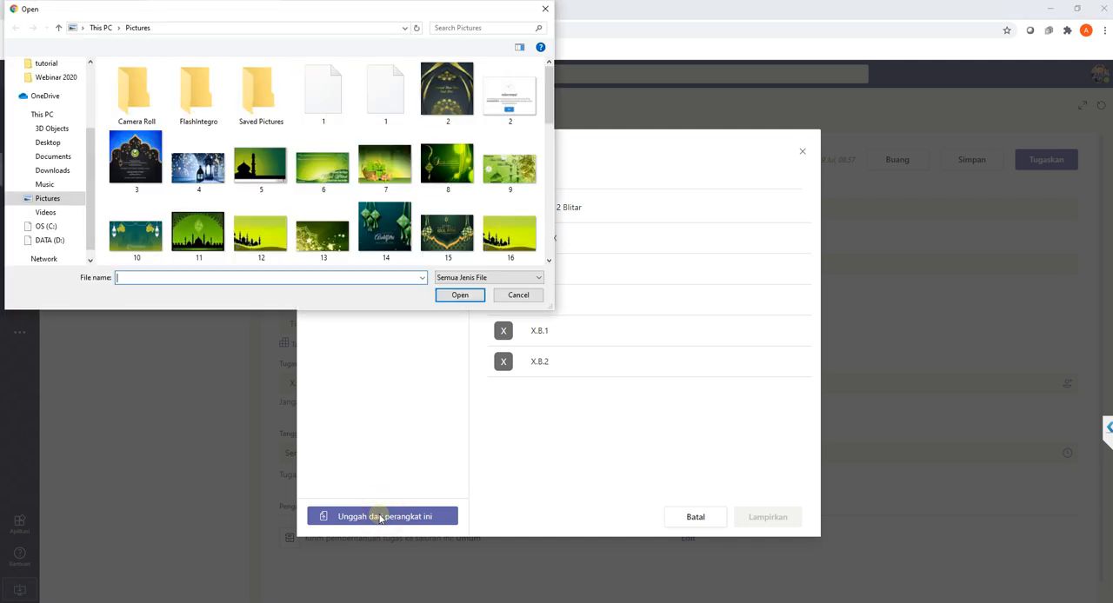
scroll(413, 156, "down", 2)
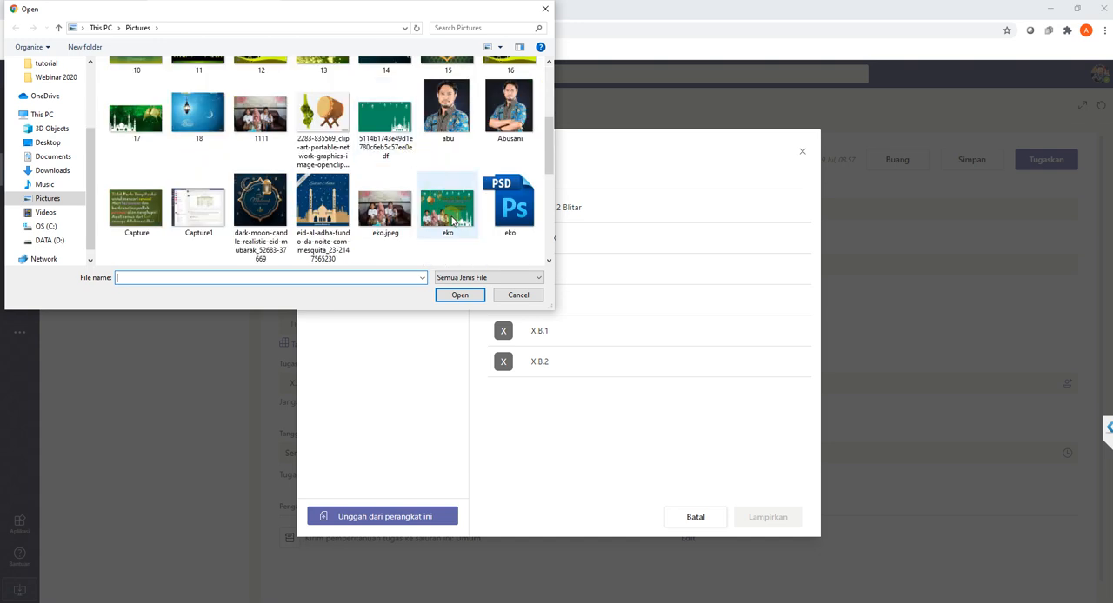
scroll(444, 228, "down", 1)
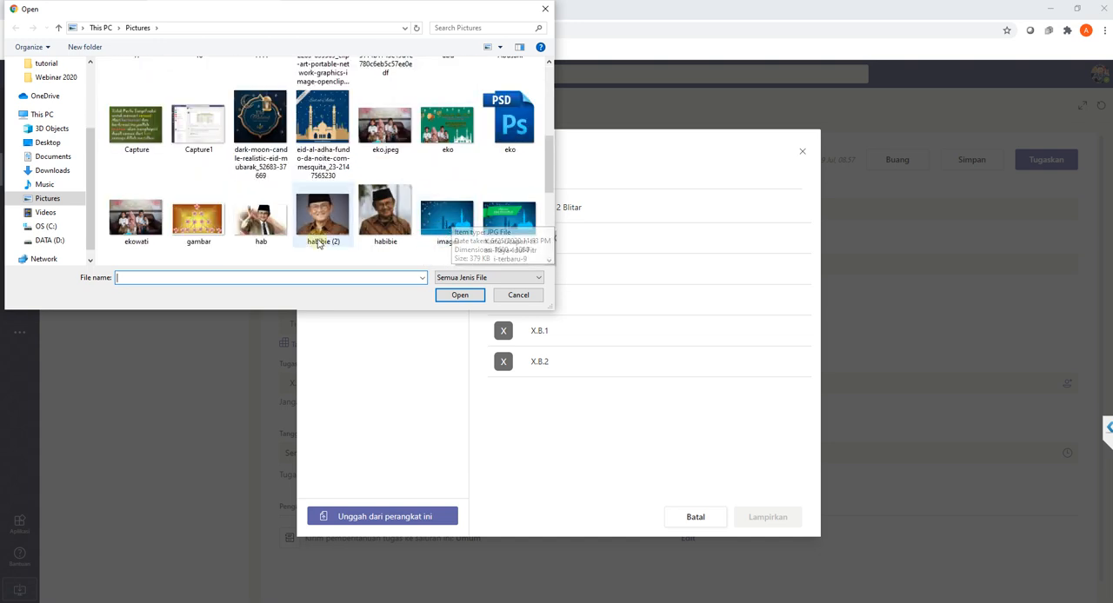
scroll(319, 243, "down", 1)
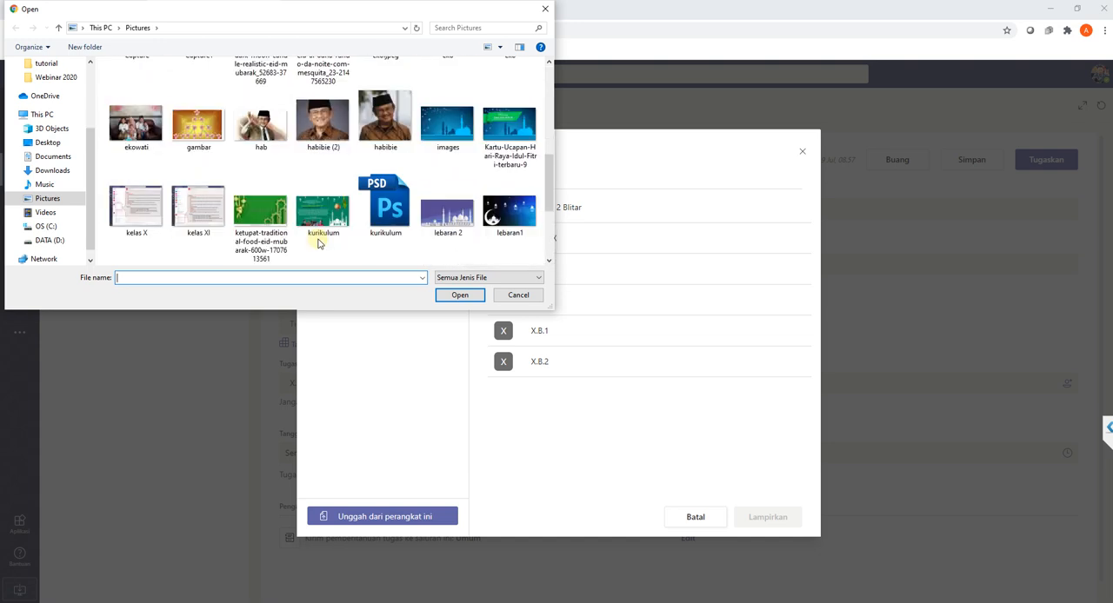
left_click(200, 135)
left_click(458, 295)
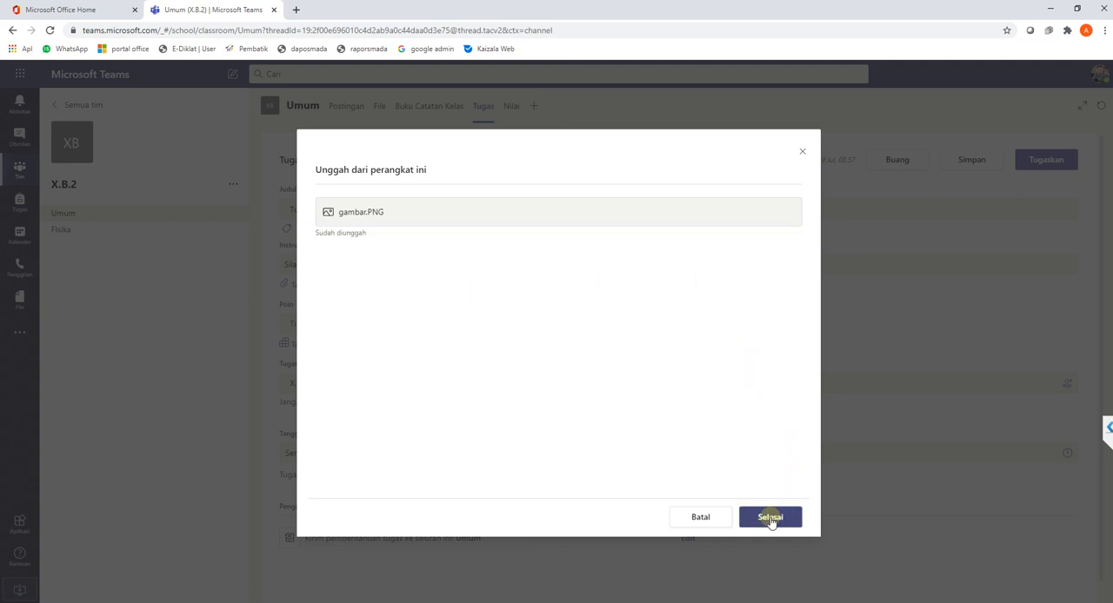
left_click(771, 518)
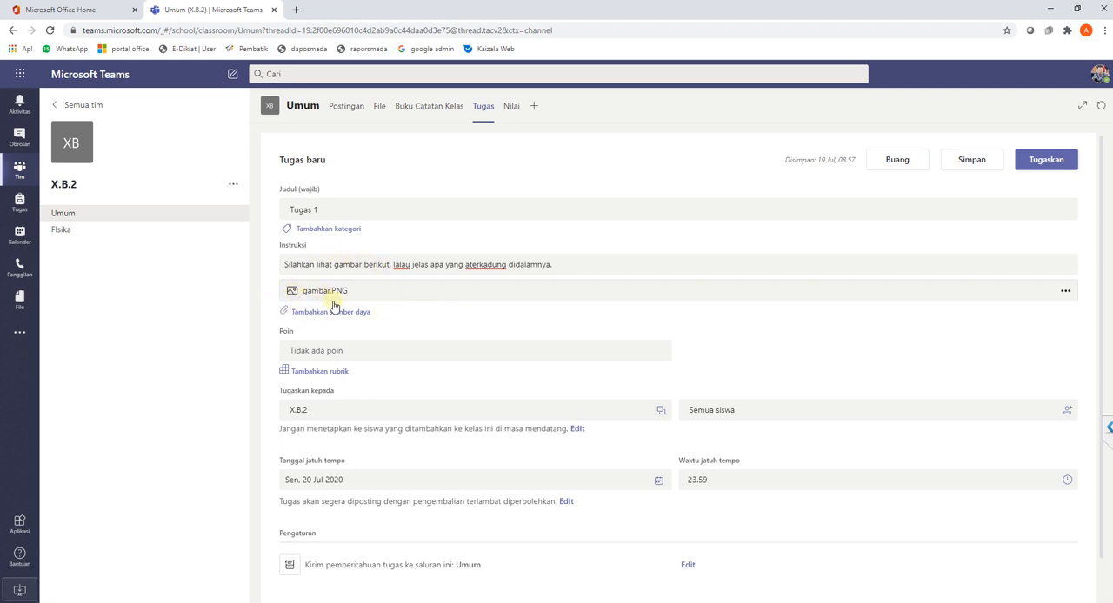
left_click(345, 349)
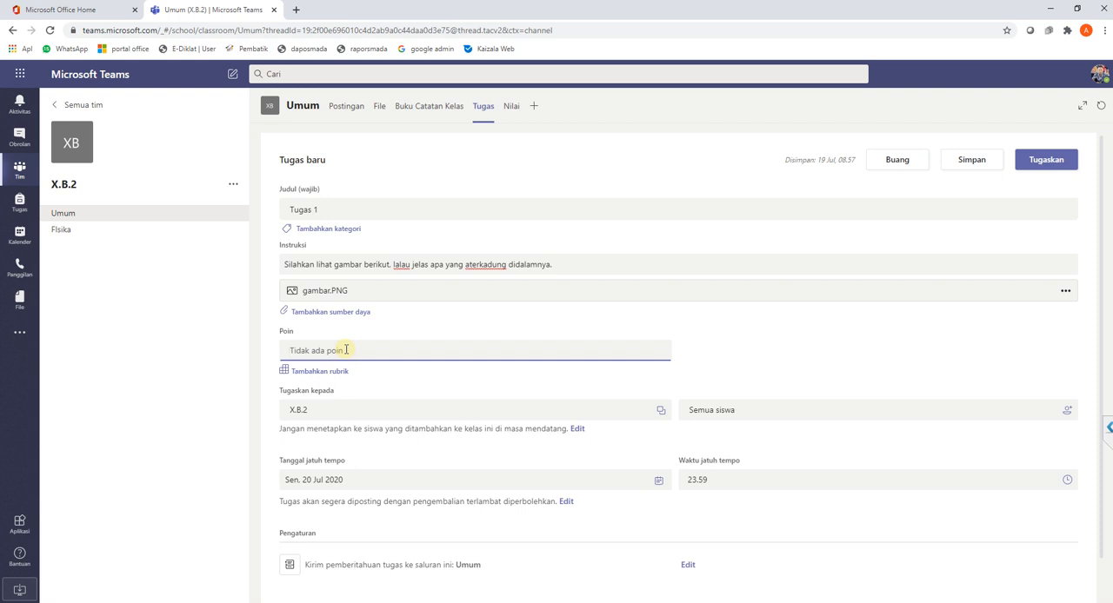
type("100")
- Pick the existing assignment rubric for editing and retitle it "Rubrik Penilaian Tugas 1"
left_click(322, 371)
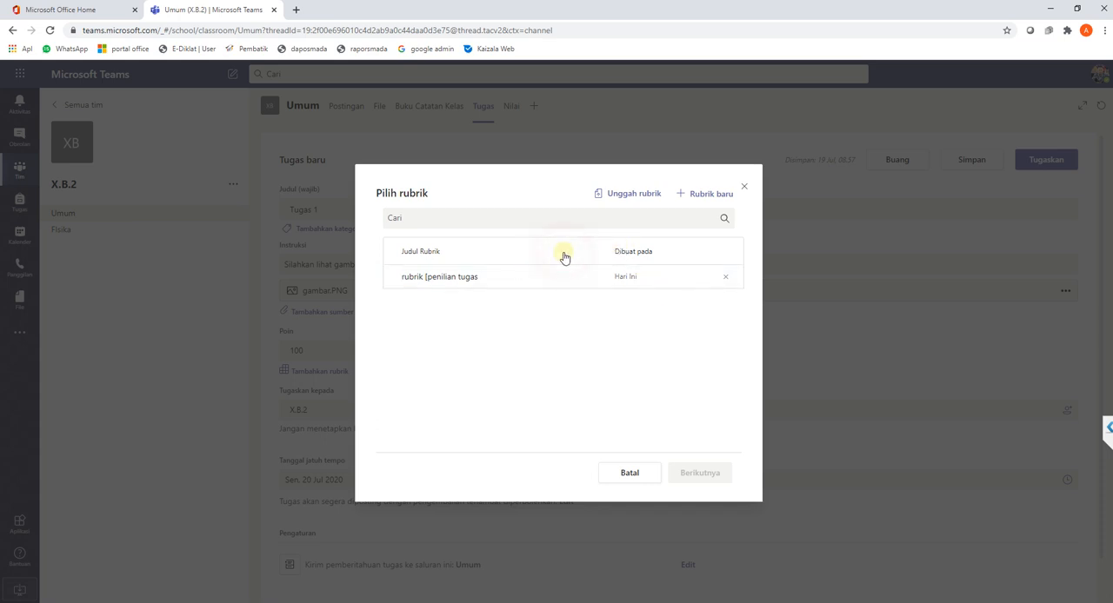
left_click(474, 286)
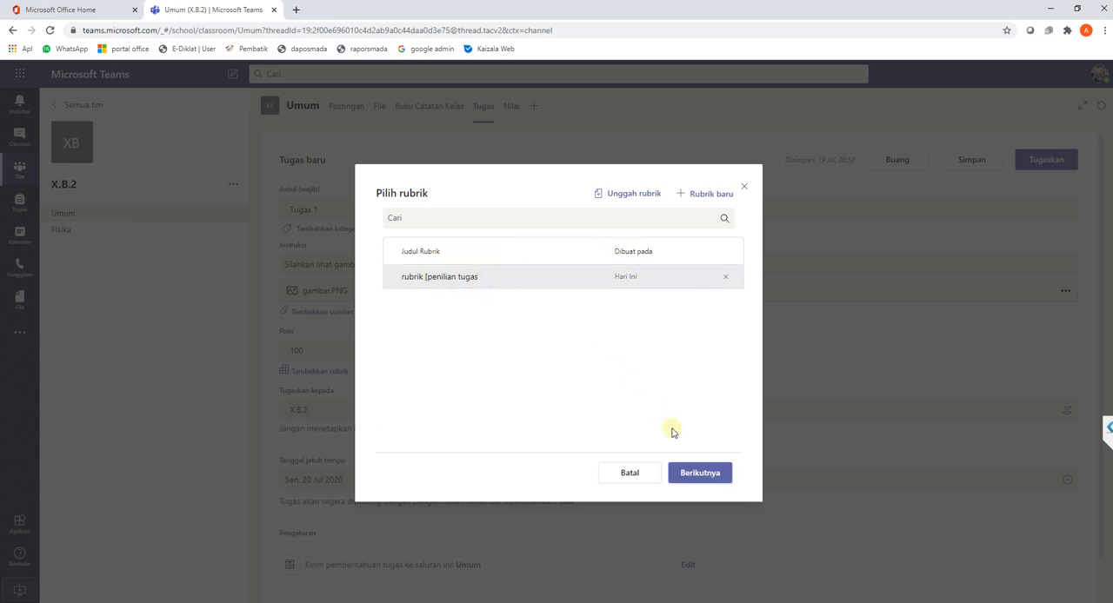
left_click(699, 475)
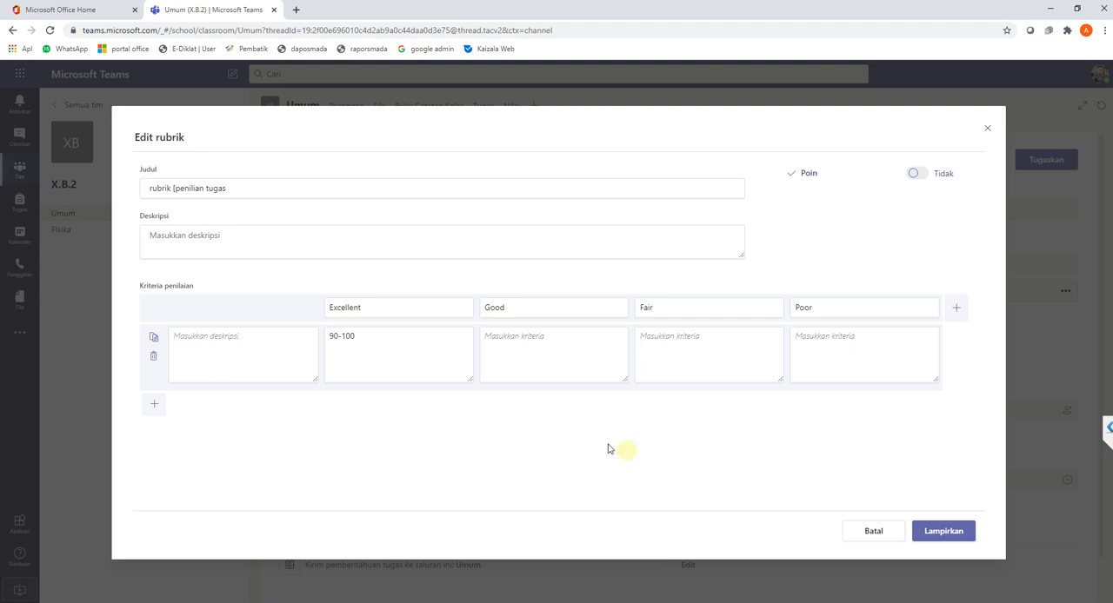
left_click_drag(229, 187, 128, 185)
type("Ru")
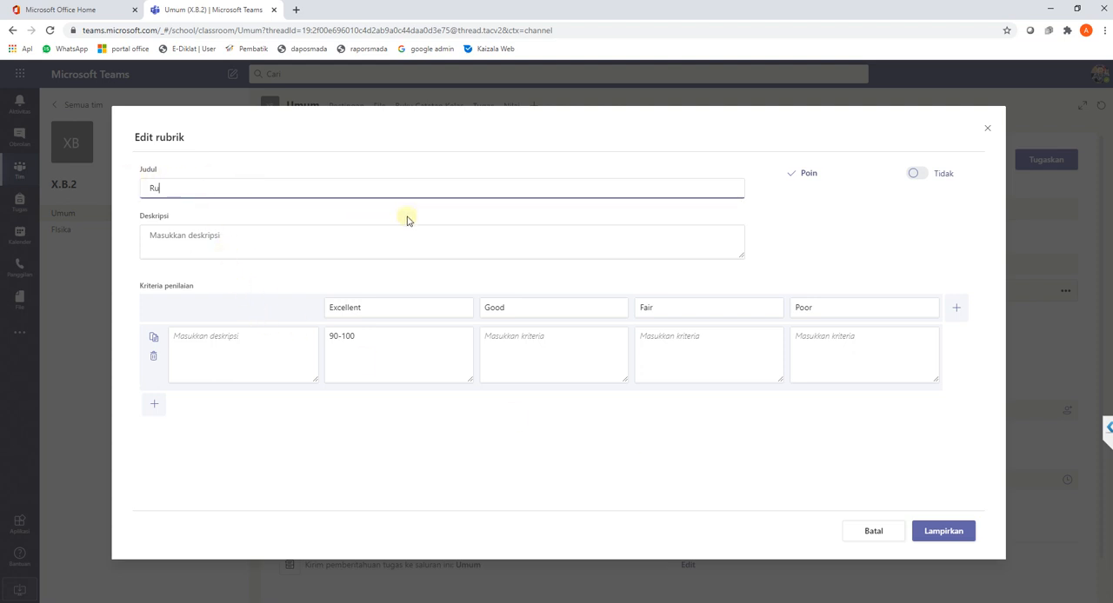
type("brik Penilaian Tugas 1")
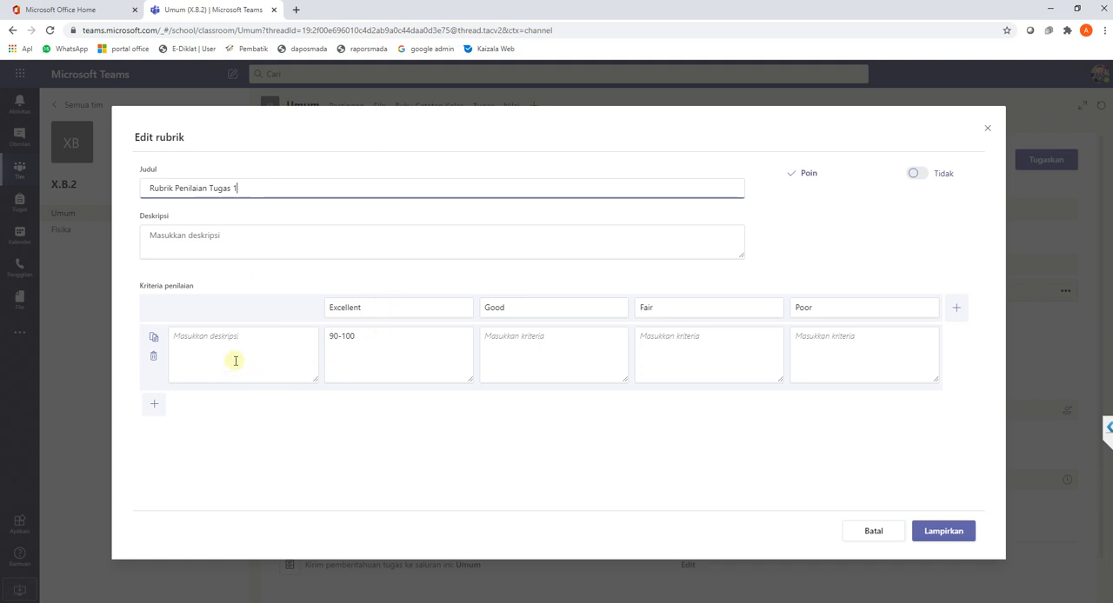
- Fill the rubric row with "Kreteria Penilaian", 80 for Good, 70 for Fair and 0 for Poor, and cancel without attaching the rubric
left_click(255, 342)
type("Kreteria Penilaian")
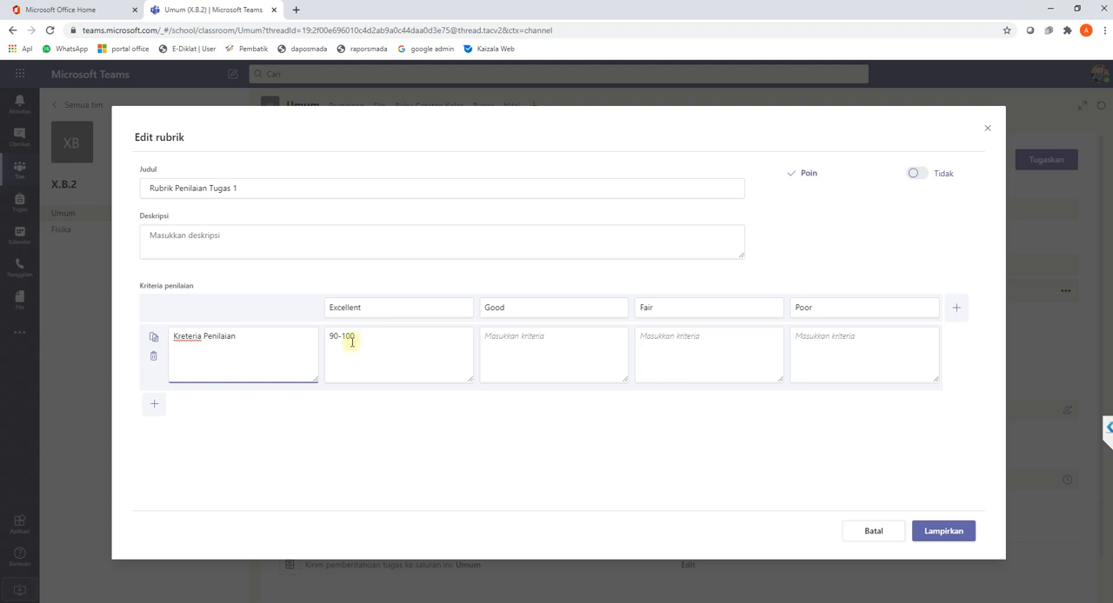
left_click(553, 343)
type("80")
left_click(657, 342)
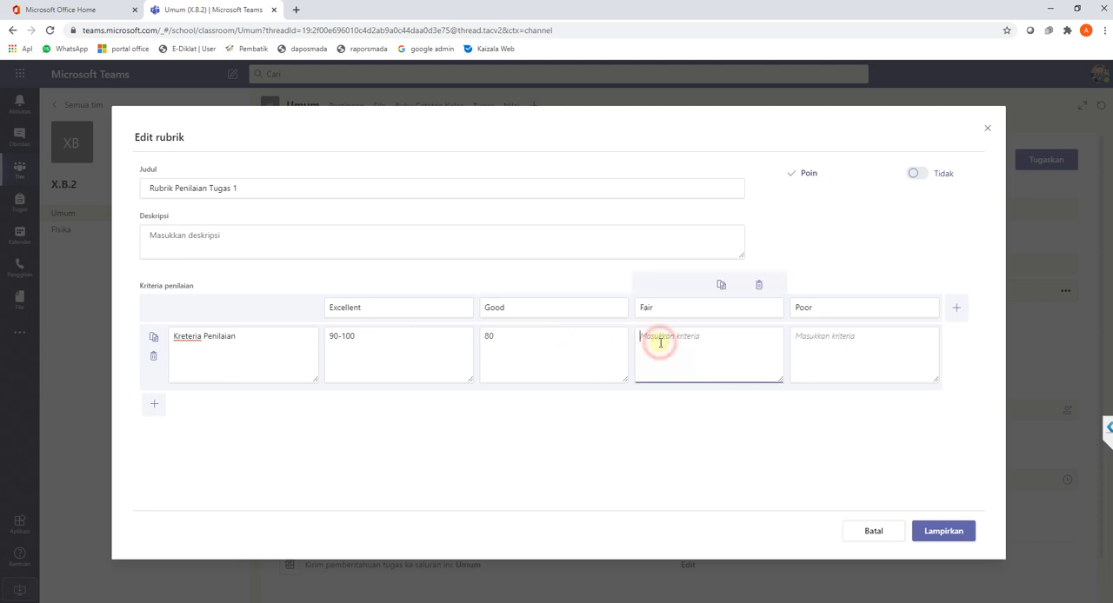
type("70")
left_click(810, 347)
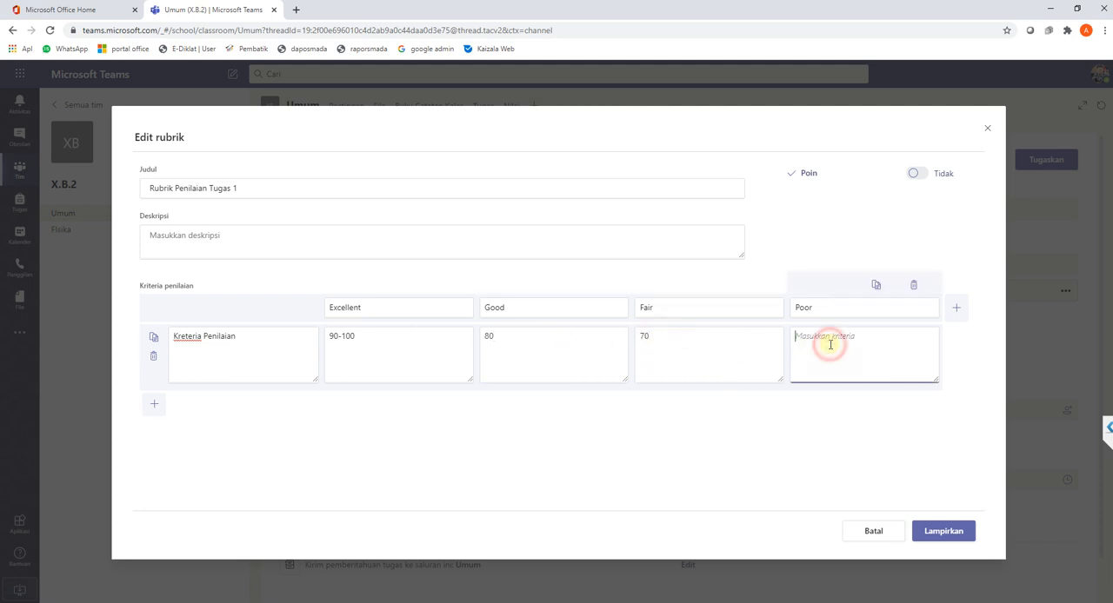
type("0")
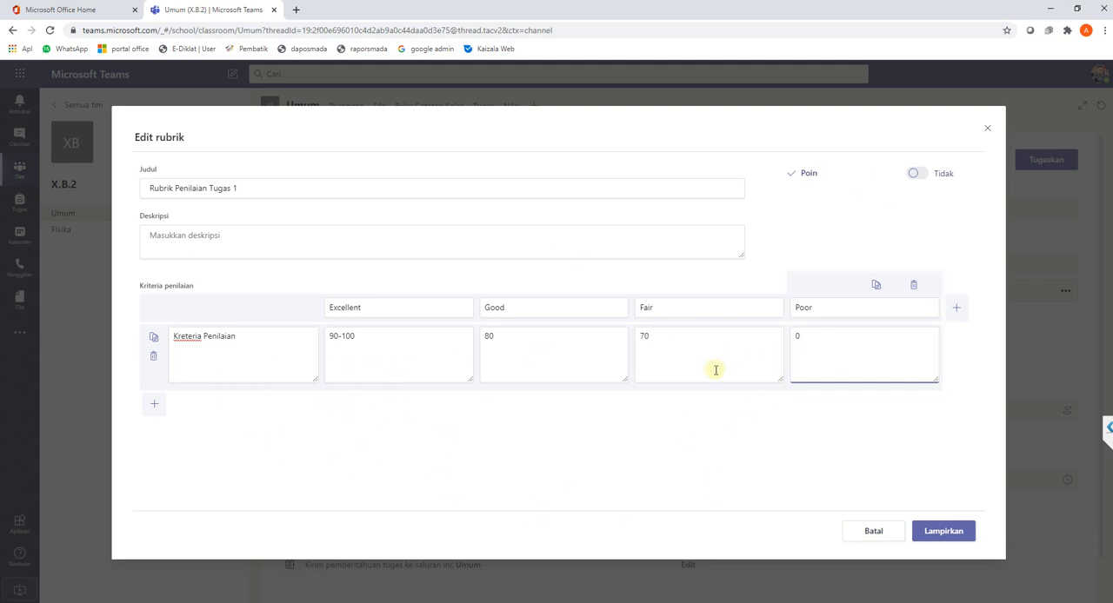
left_click(873, 532)
left_click(668, 366)
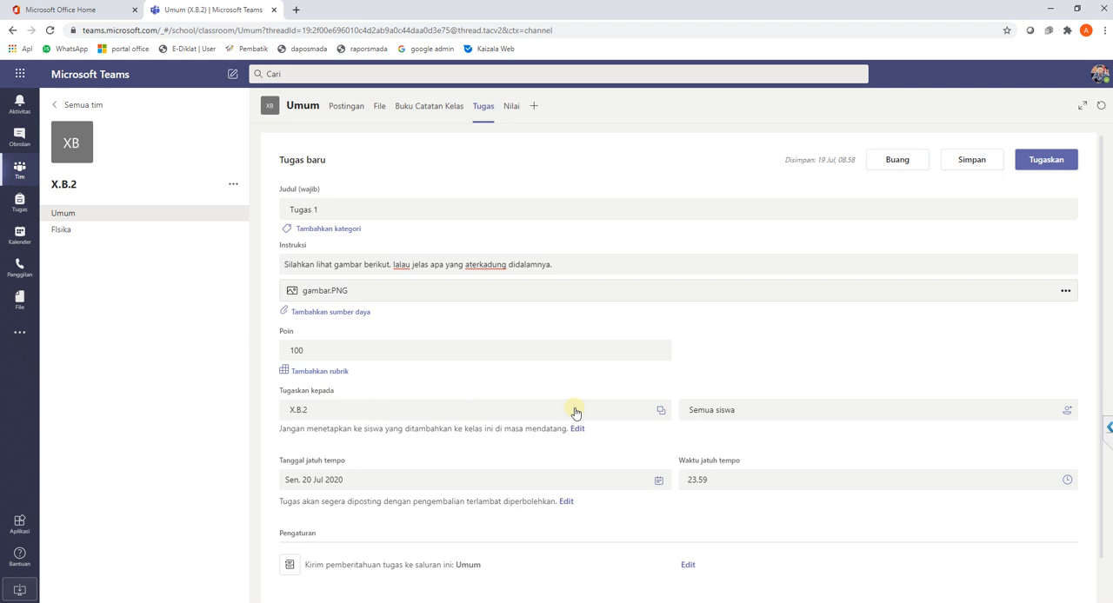
- Add Kelas X as a second class that receives the assignment
left_click(638, 415)
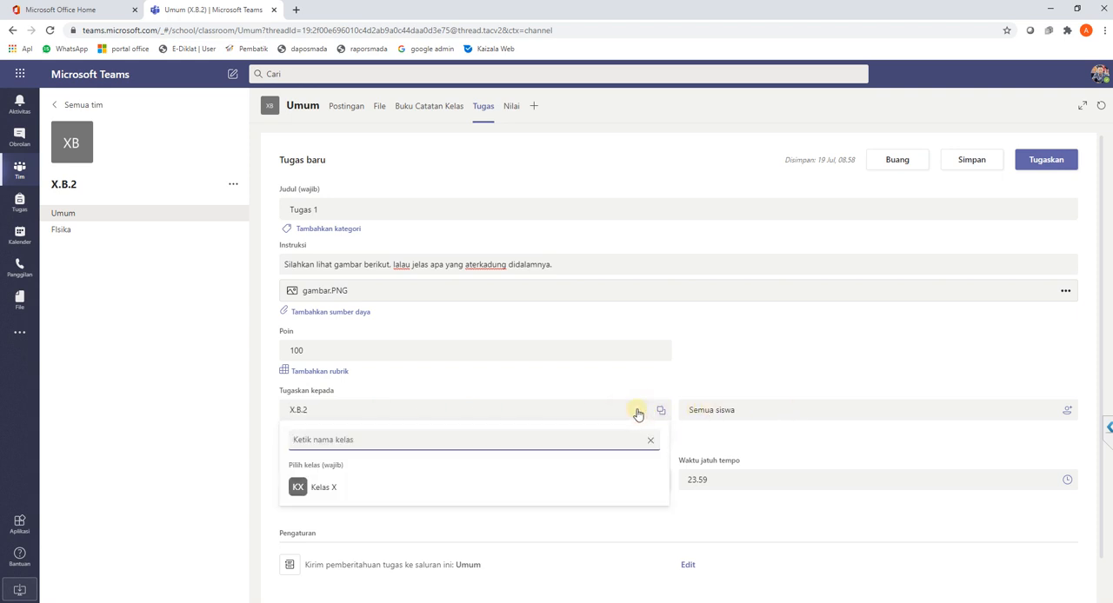
left_click(327, 494)
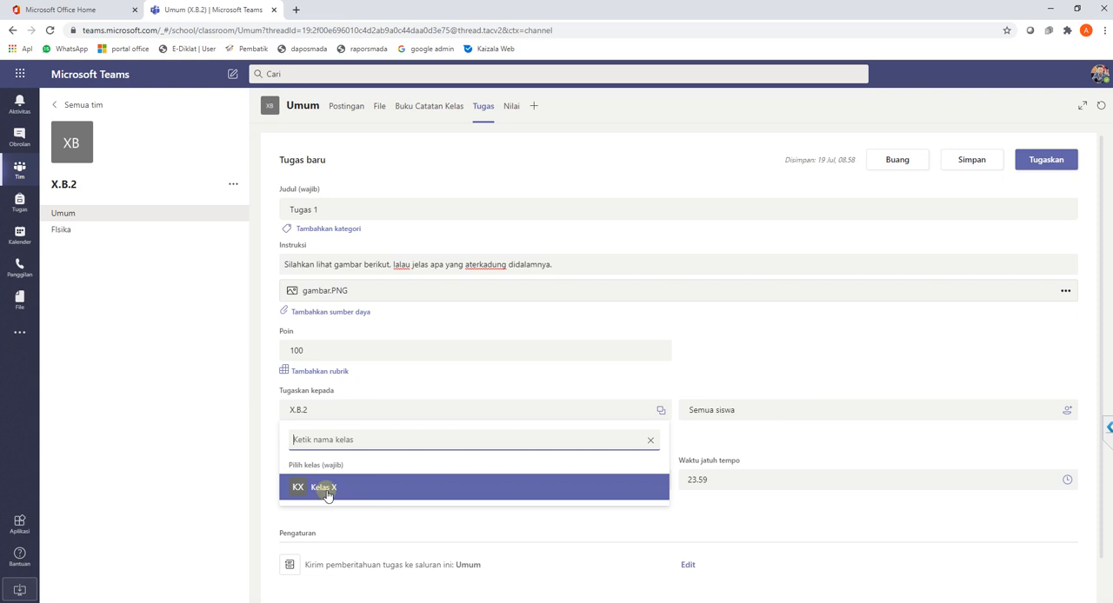
left_click(339, 489)
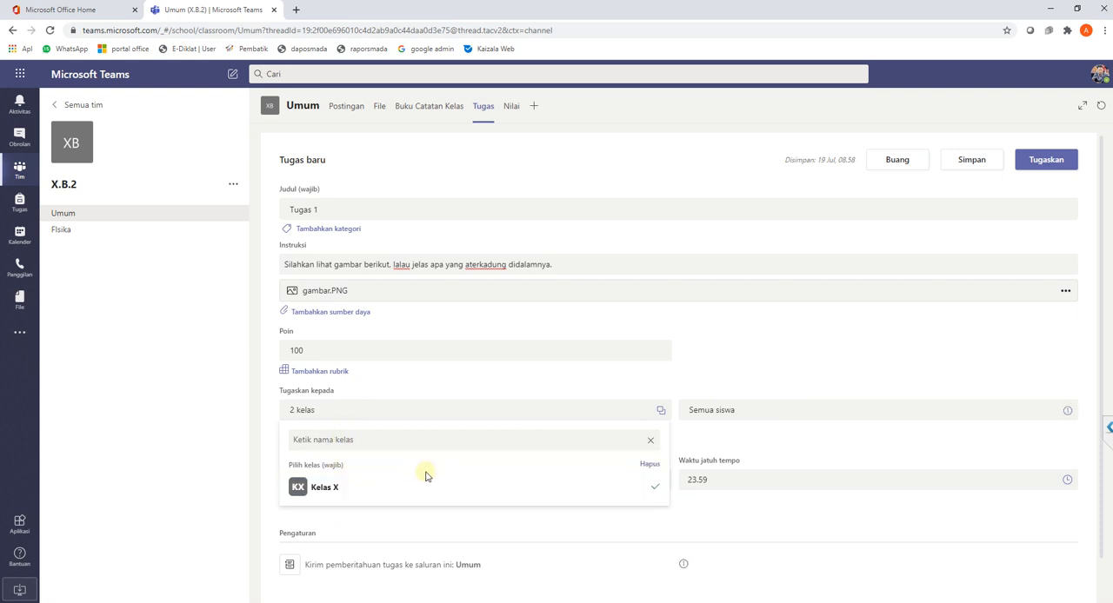
- Remove Kelas X from the assigned classes so that only X.B.2 receives the assignment
left_click(355, 415)
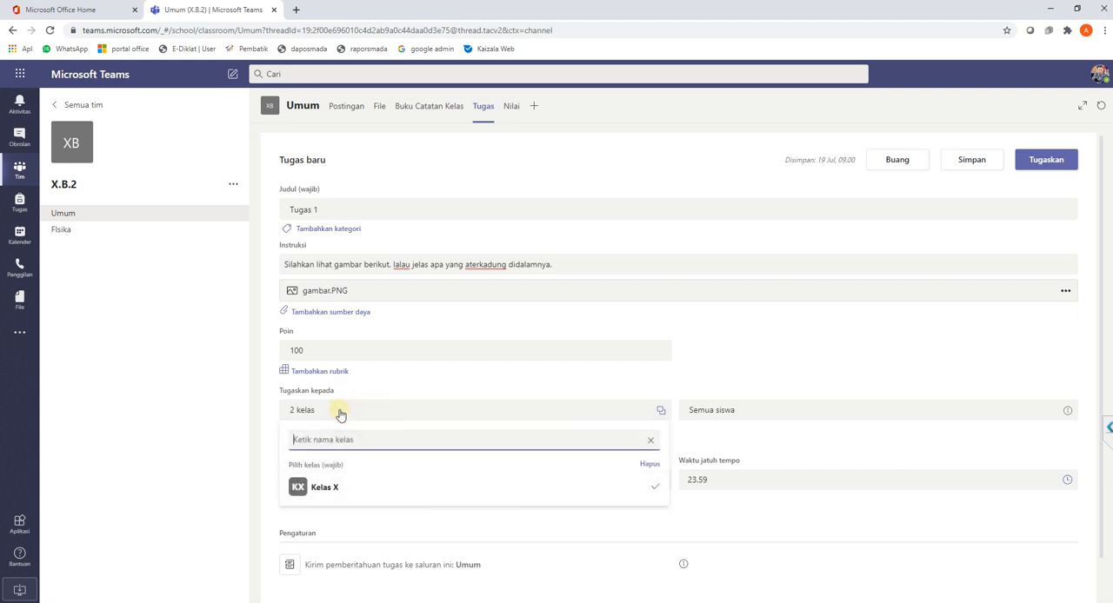
left_click(282, 488)
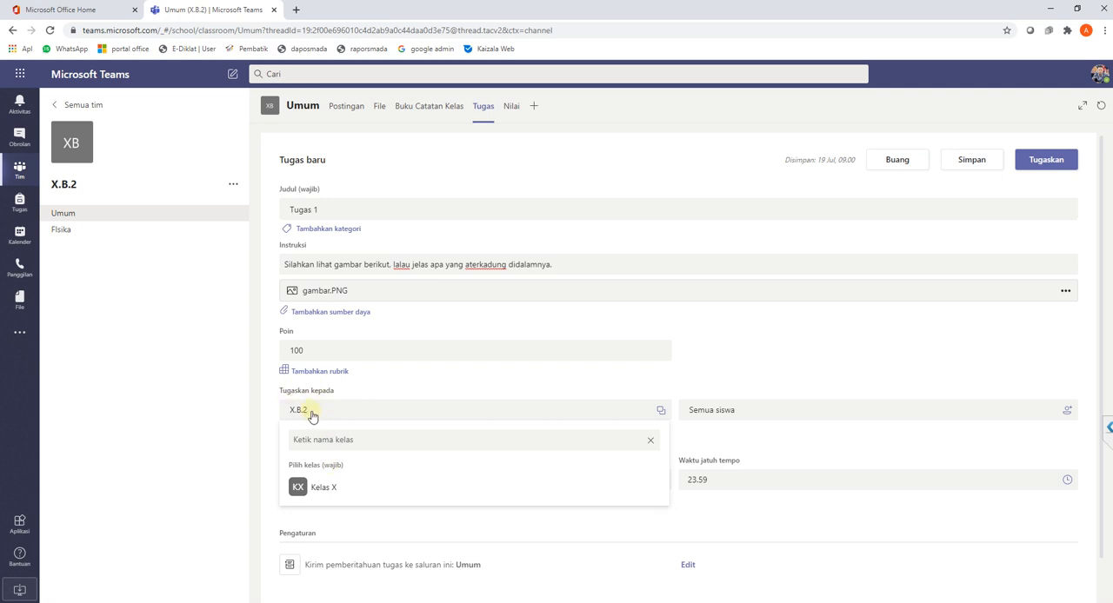
left_click(785, 360)
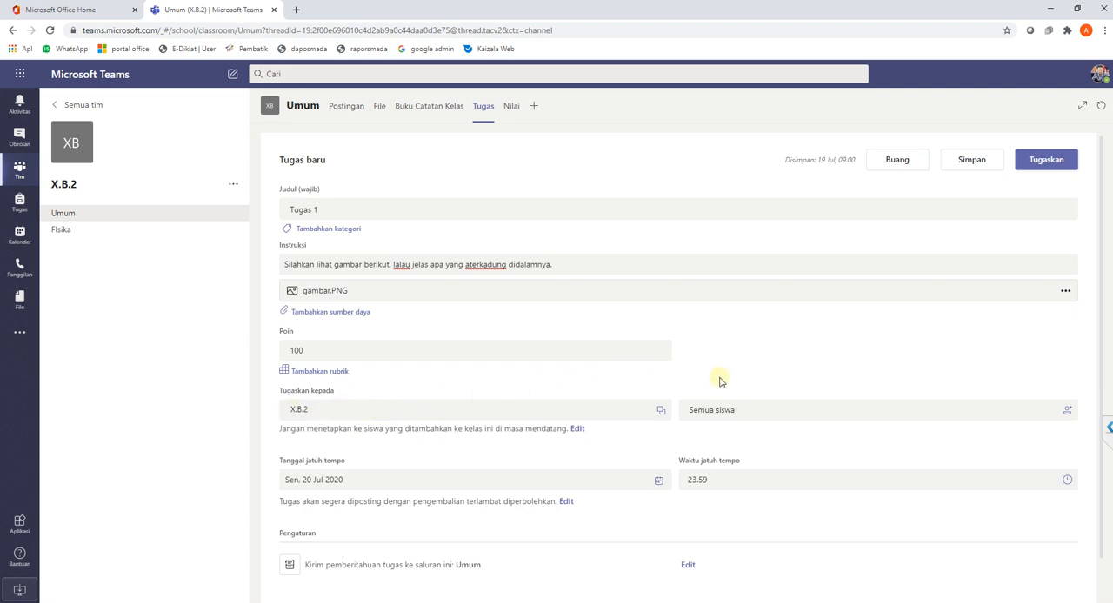
- Look through the individual students who can be picked as recipients and close the list without choosing any
left_click(741, 417)
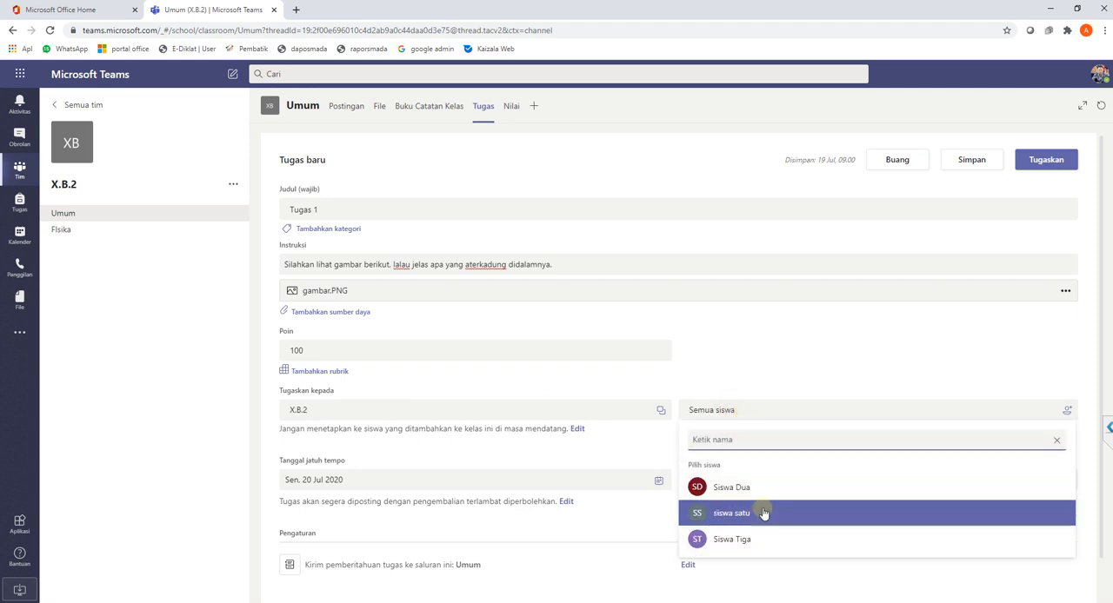
left_click(753, 412)
left_click(753, 413)
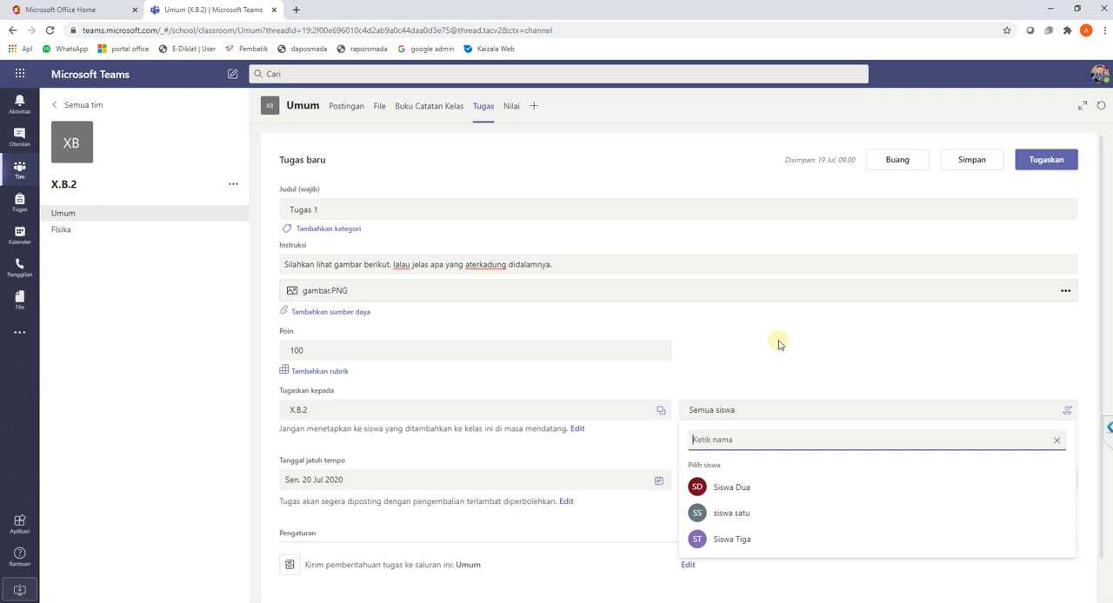
left_click(821, 363)
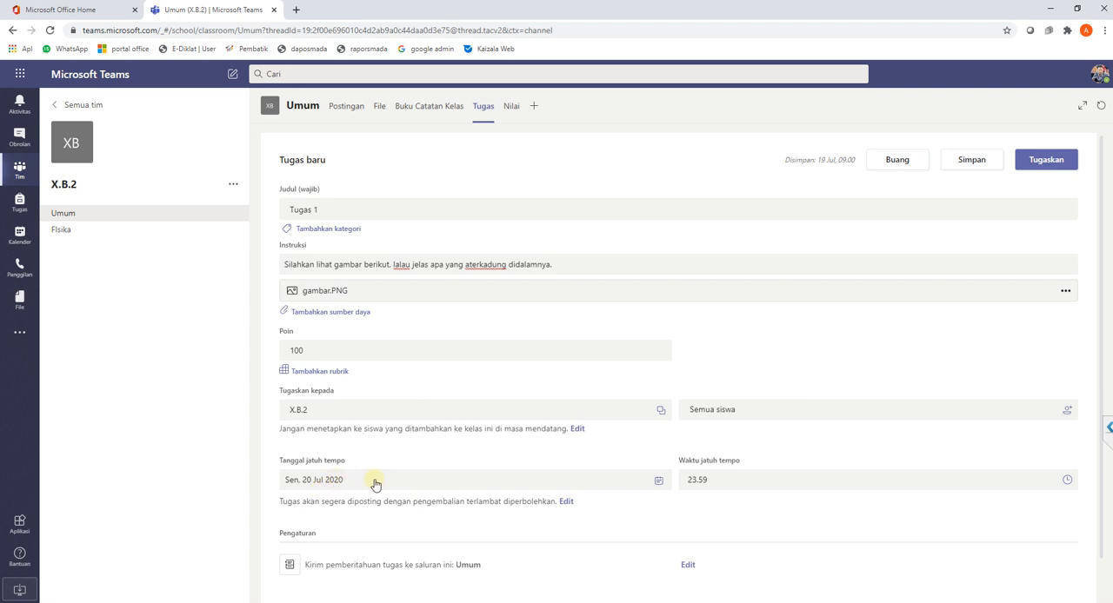
- Set the assignment's due date to 21 July 2020
left_click(311, 484)
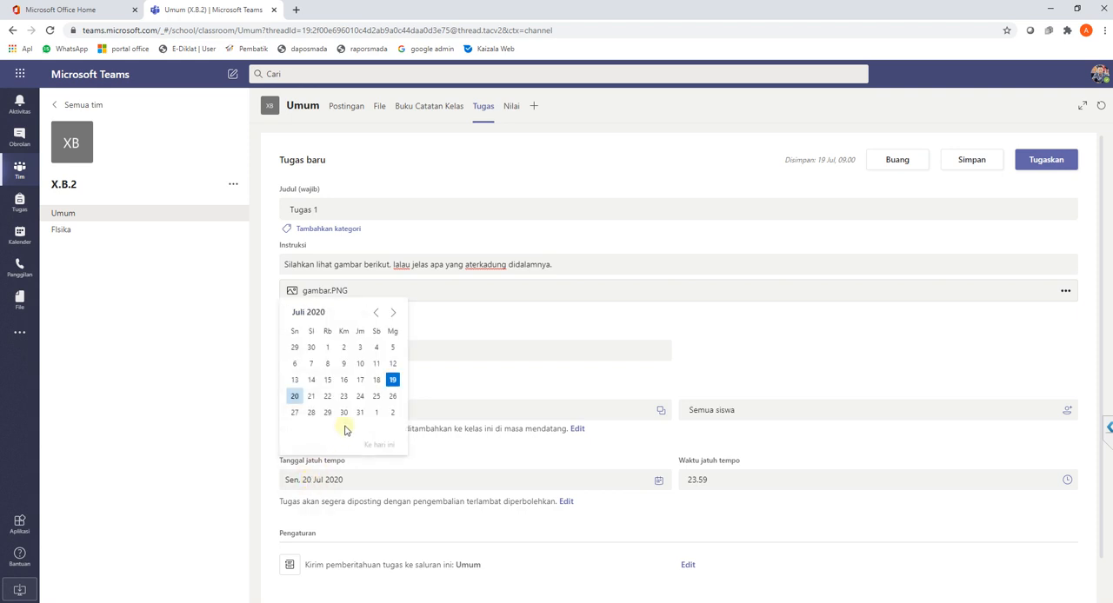
left_click(393, 381)
left_click(311, 397)
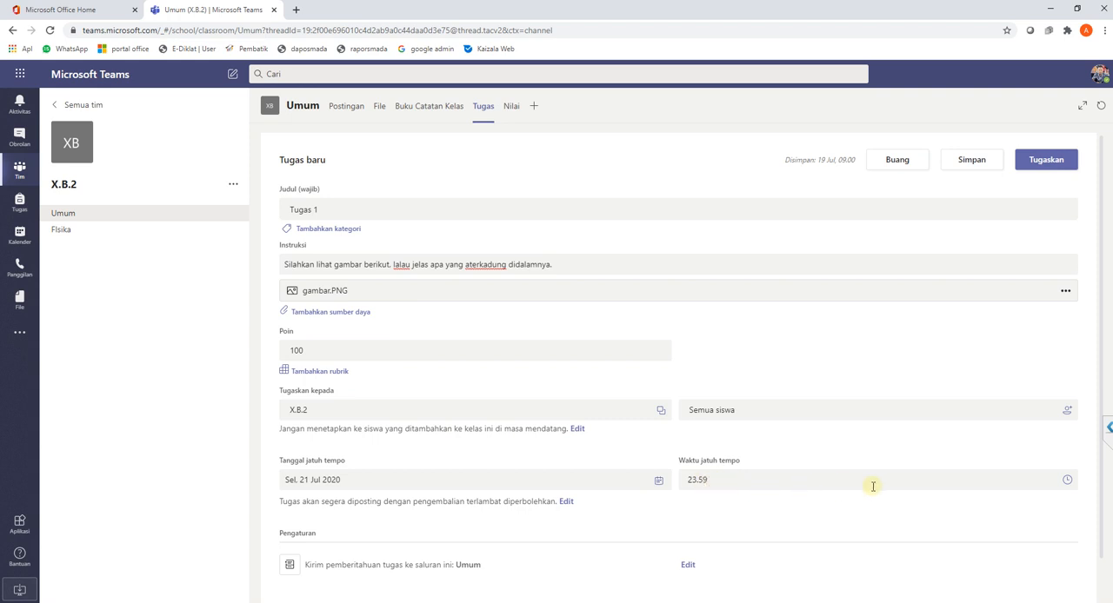
- Browse the available due times for the assignment and close the list without choosing another time
left_click(1067, 481)
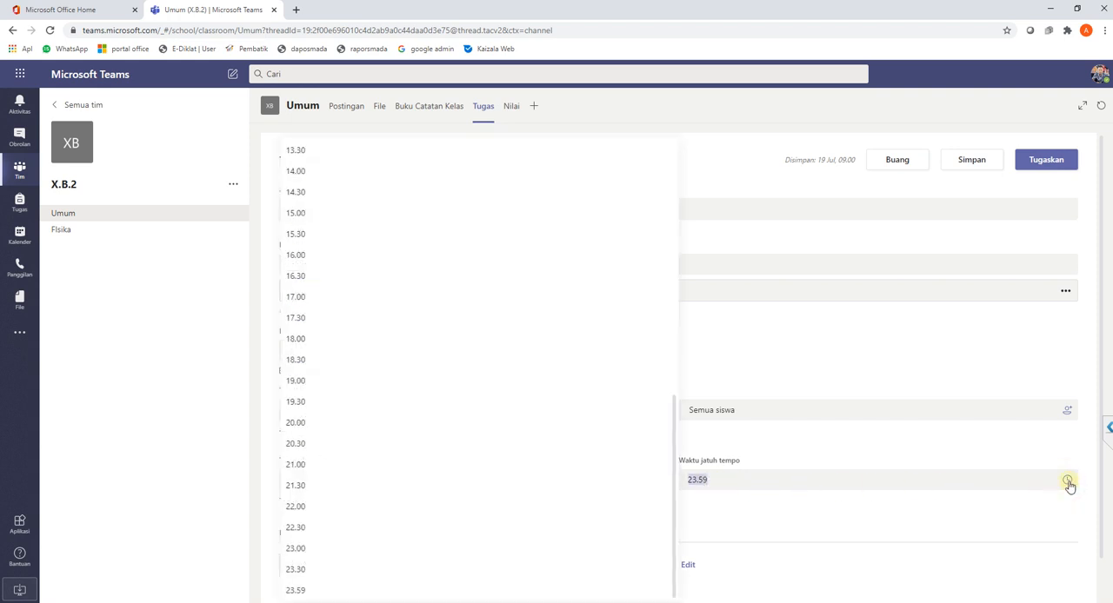
scroll(426, 392, "down", 1)
scroll(422, 464, "up", 1)
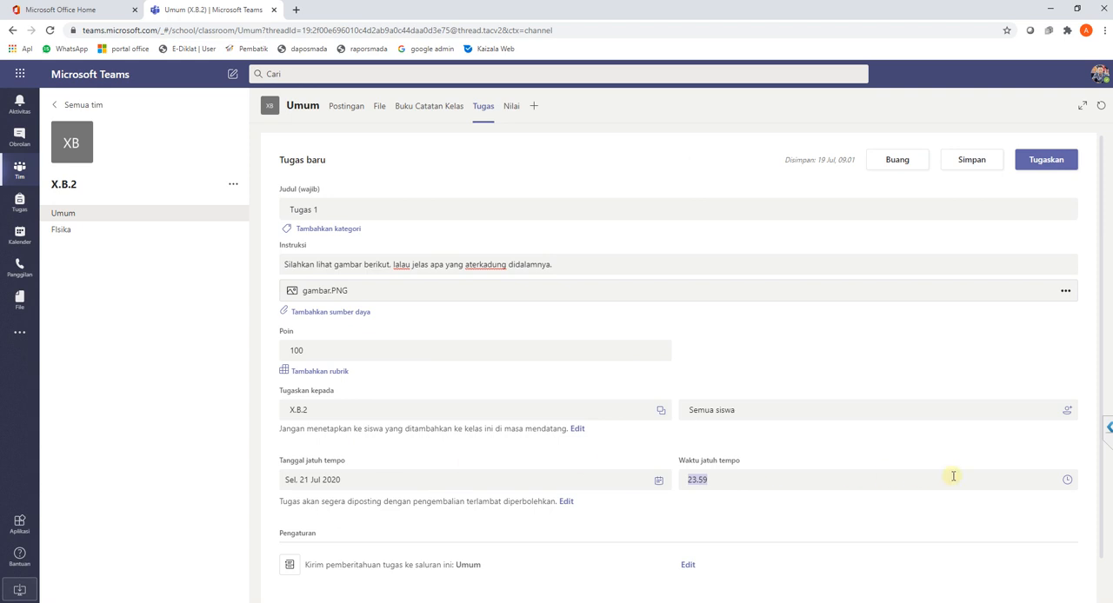
left_click(1068, 481)
scroll(569, 399, "up", 3)
scroll(569, 399, "up", 3)
scroll(569, 398, "down", 7)
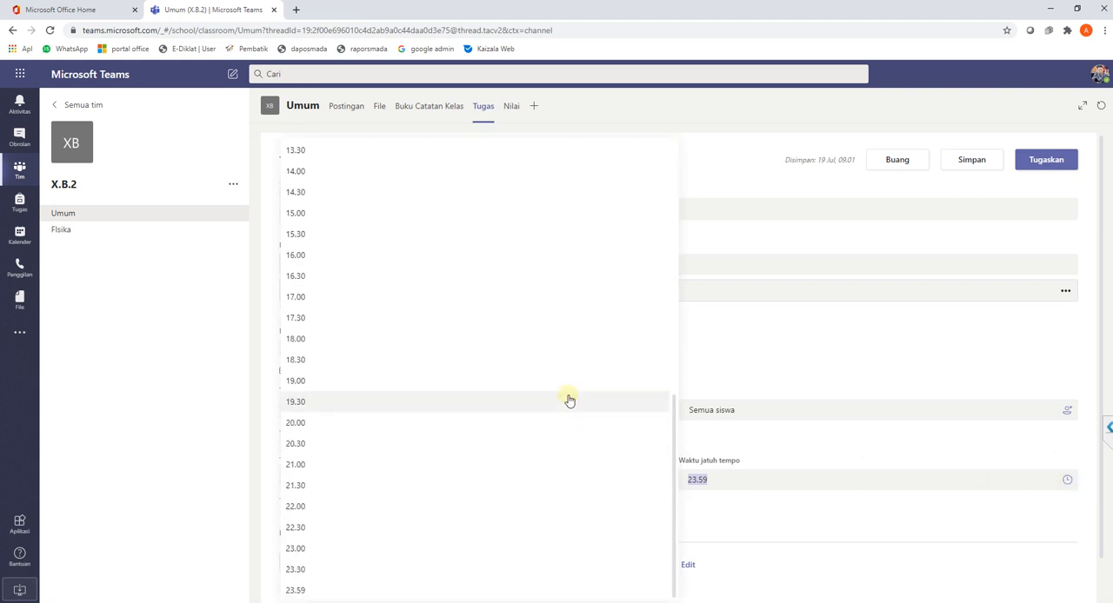
left_click(852, 520)
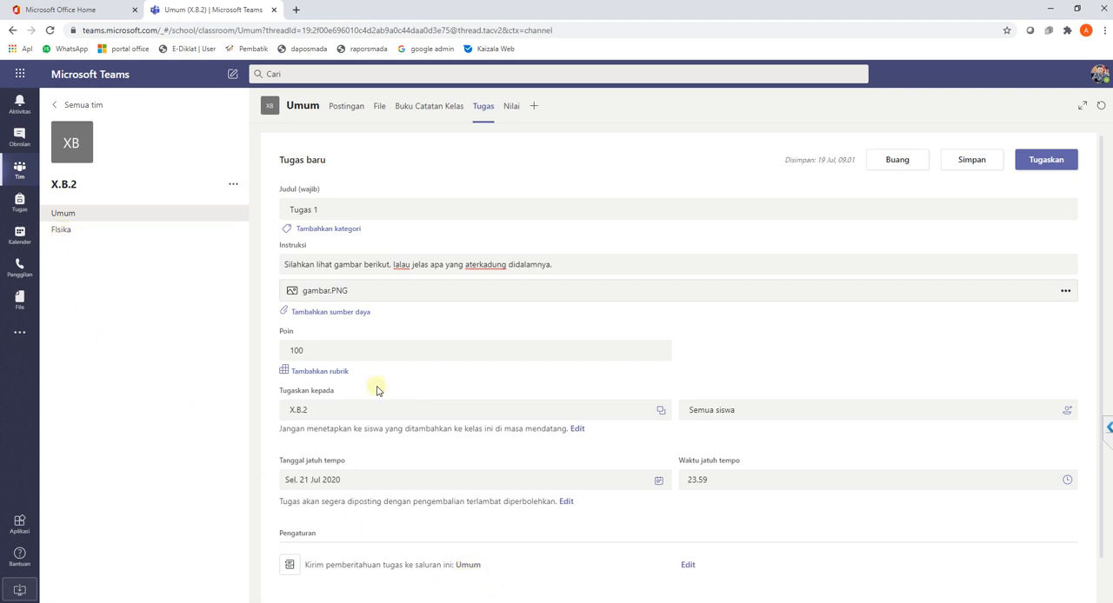
- Change the channel where the assignment notification is posted to FIsika
left_click(688, 566)
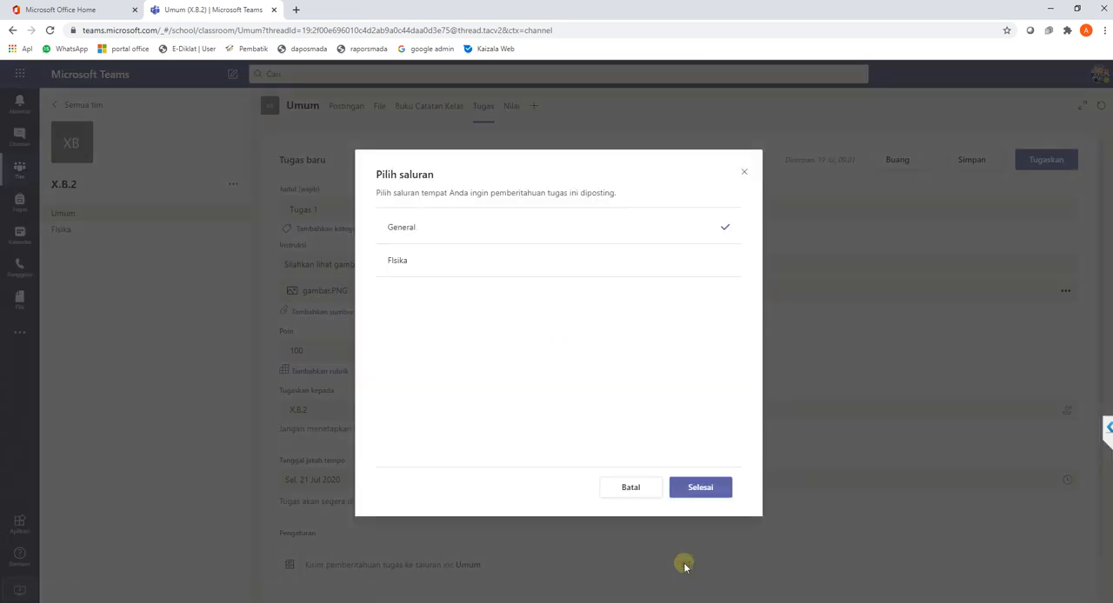
left_click(446, 266)
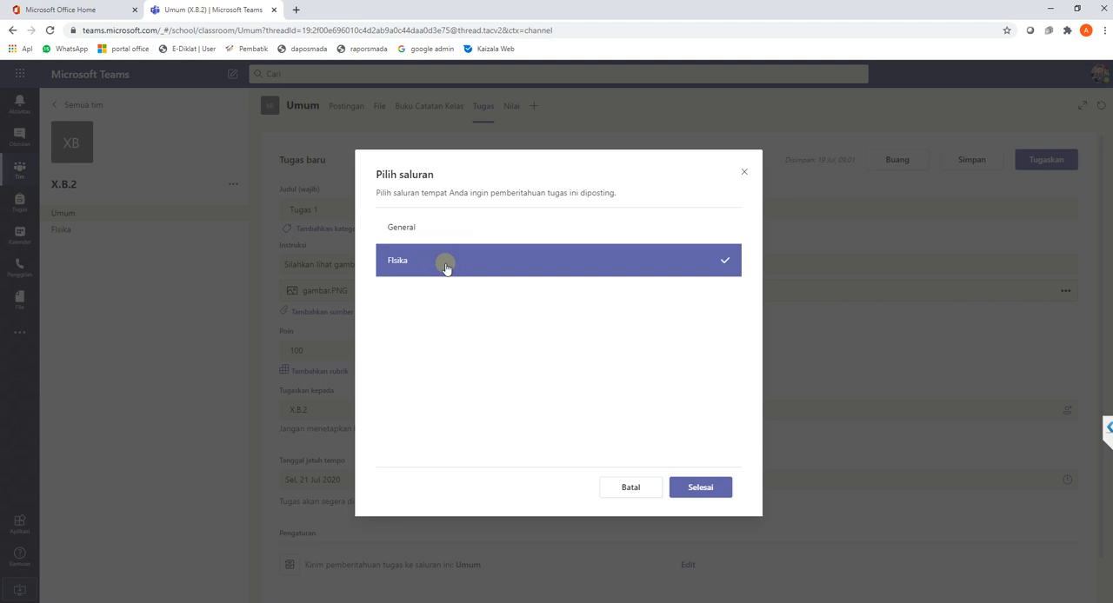
left_click(703, 487)
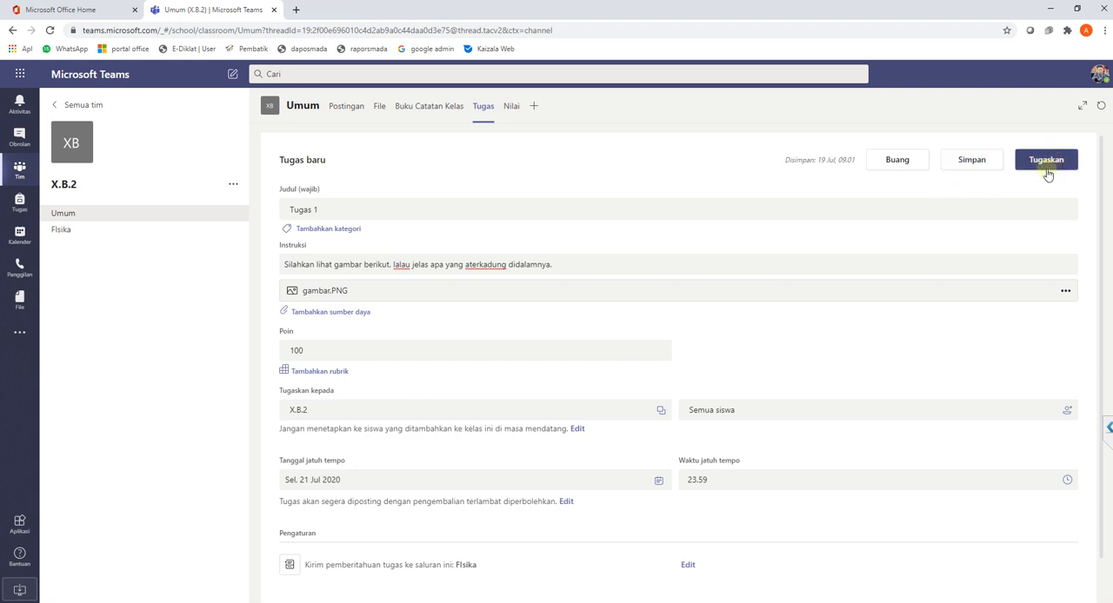
- Save the assignment as a draft and reopen Tugas 1 from the drafts
left_click(972, 162)
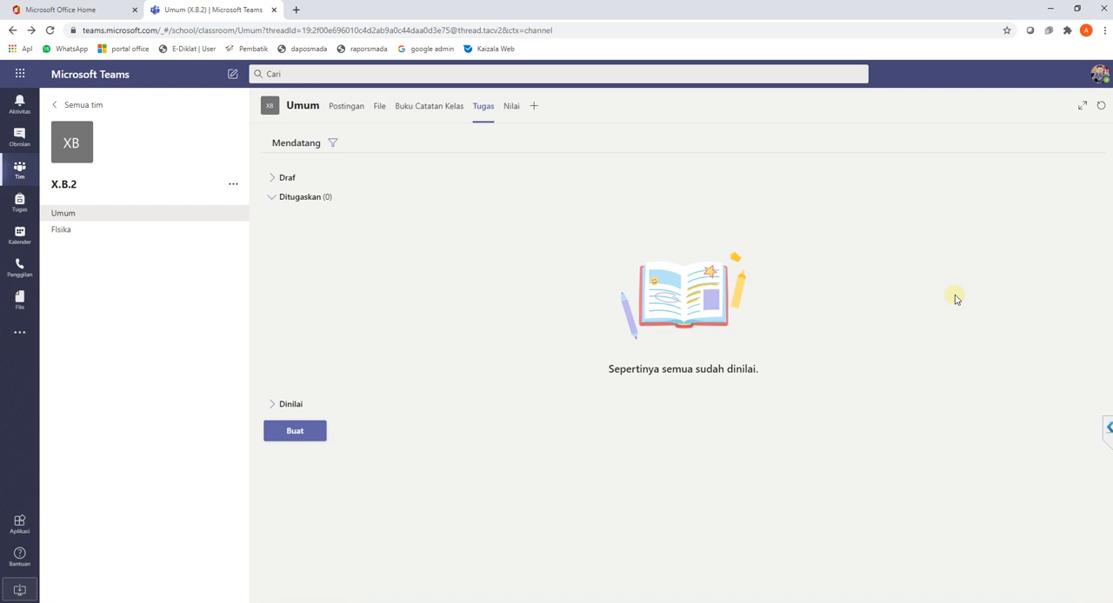
left_click(271, 179)
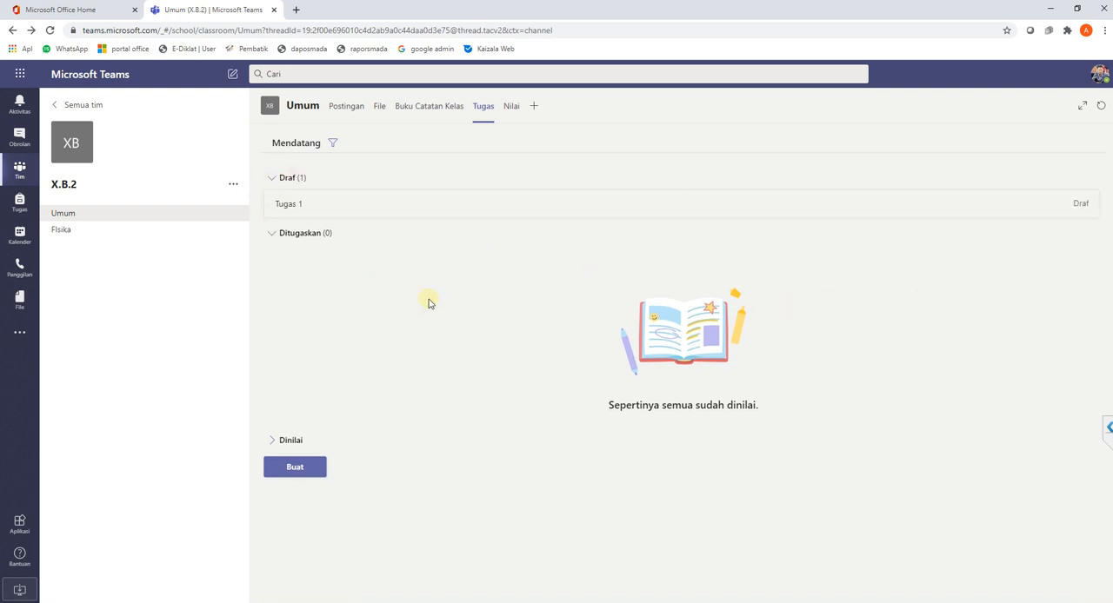
left_click(302, 208)
left_click(377, 211)
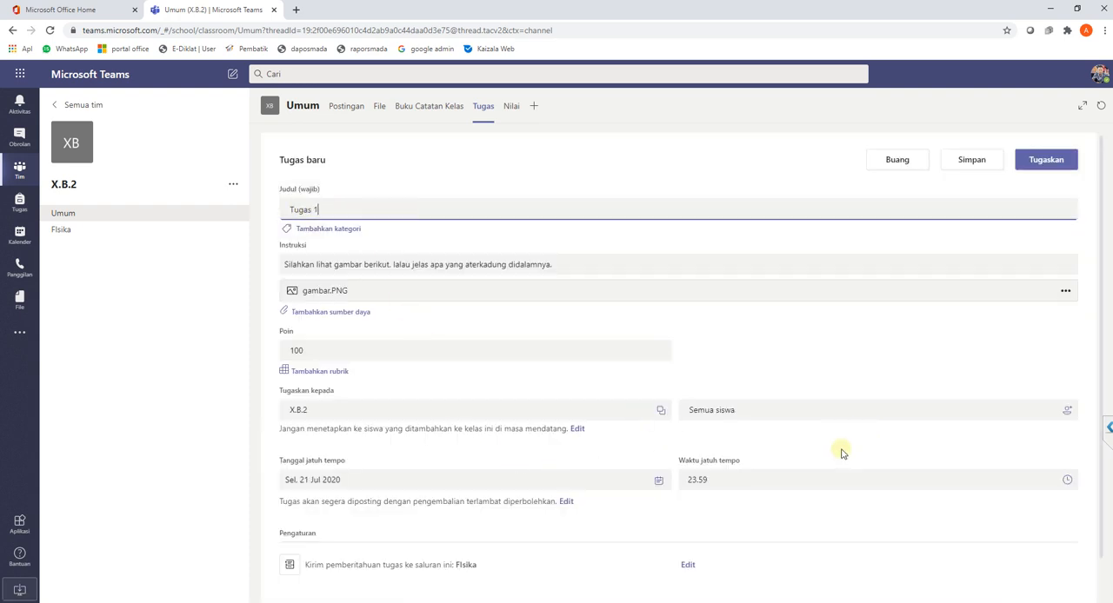
- Assign Tugas 1 to the class and open it from its post in the FIsika channel
left_click(1046, 160)
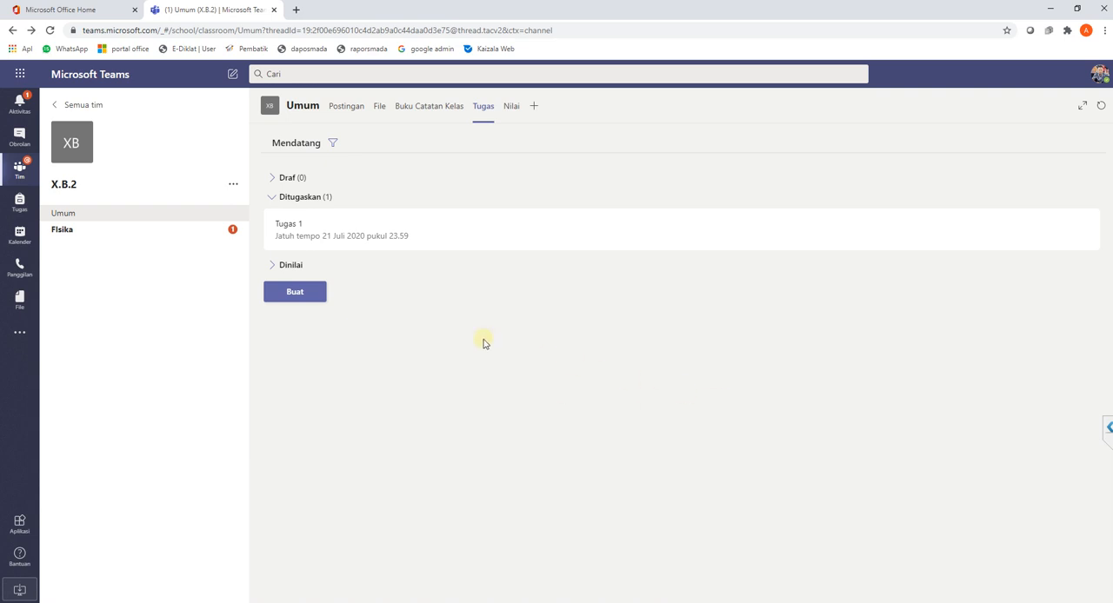
left_click(71, 235)
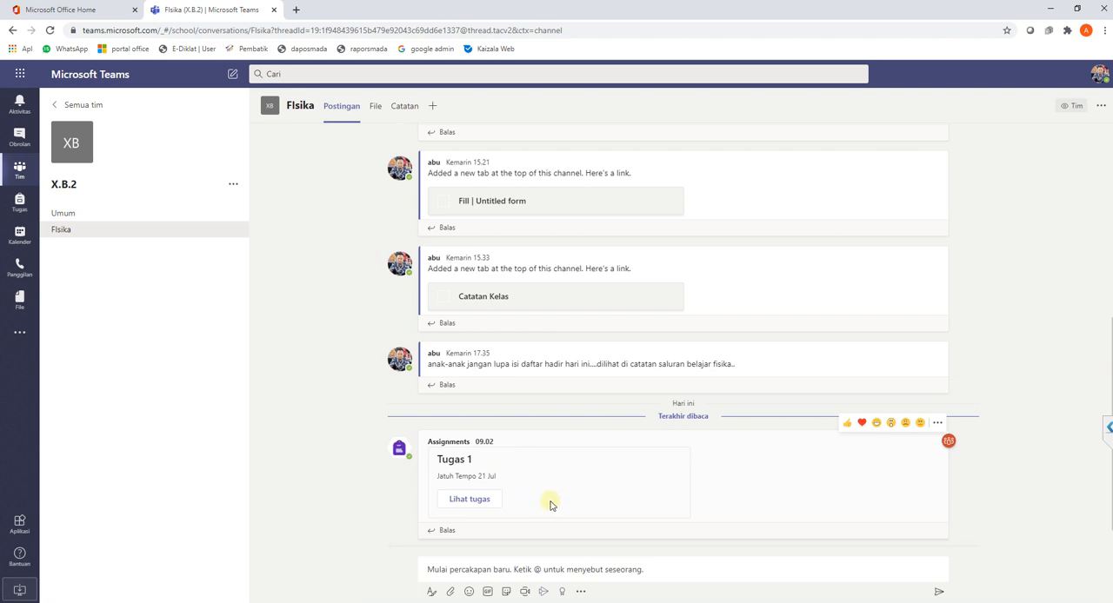
left_click(470, 503)
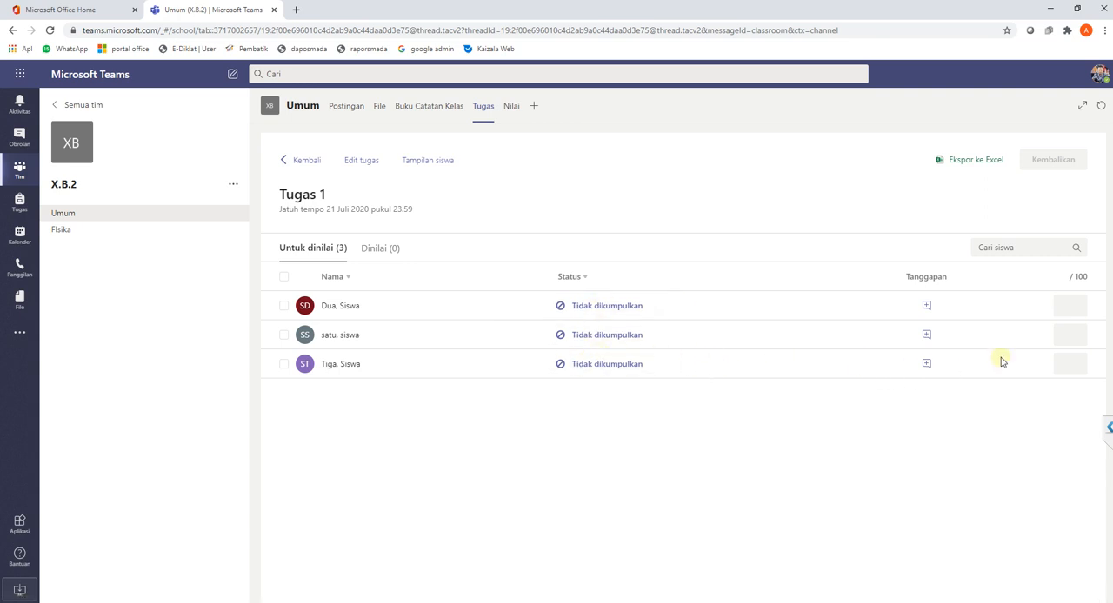
- Grade the three students of Tugas 1 with 80, 90 and 78 points in list order
left_click(1069, 310)
type("80")
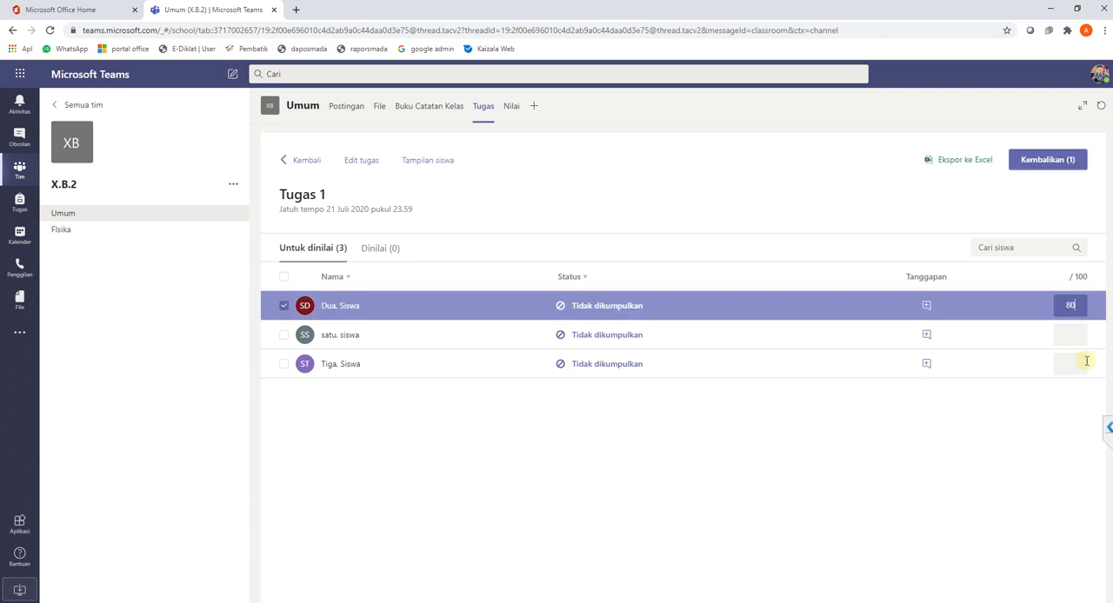
left_click(1072, 334)
type("90")
left_click(1071, 364)
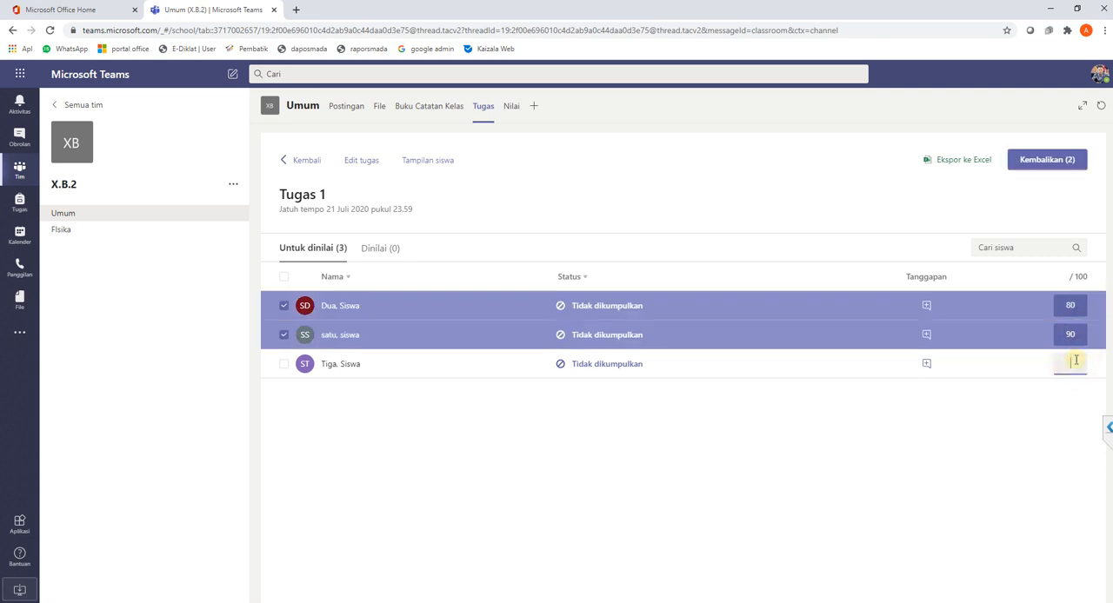
type("78")
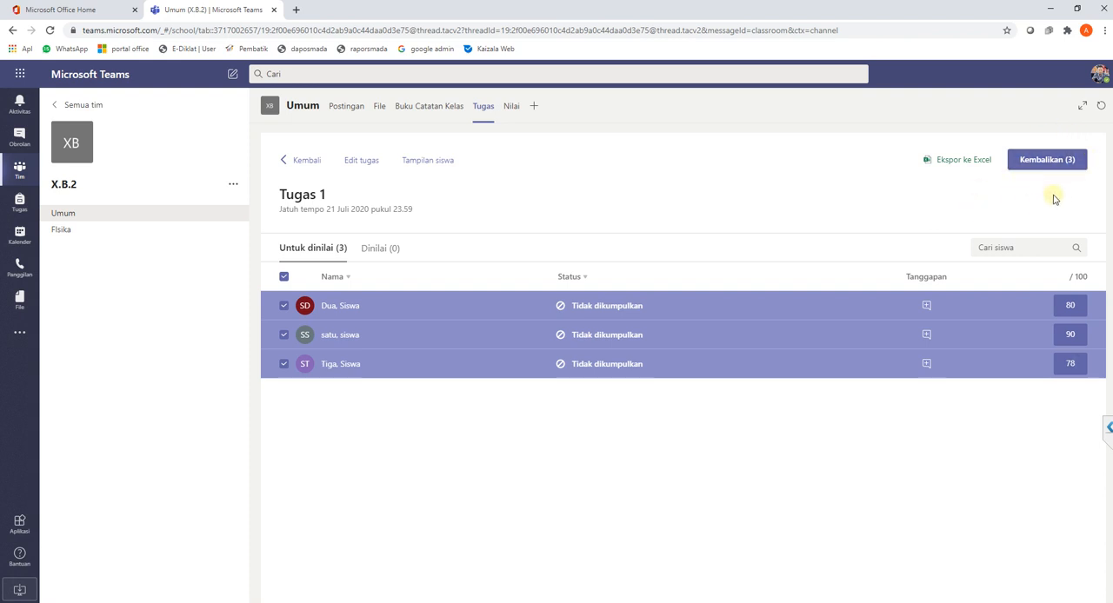
- Return the graded work to all three students and show the list of graded students
left_click(1043, 168)
left_click(1049, 163)
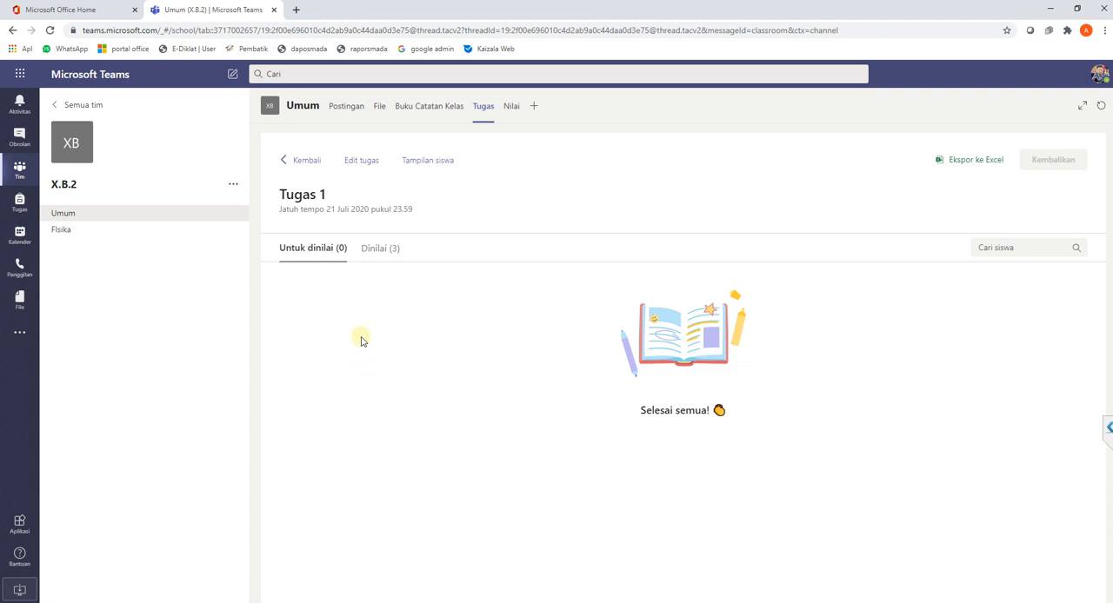
left_click(380, 249)
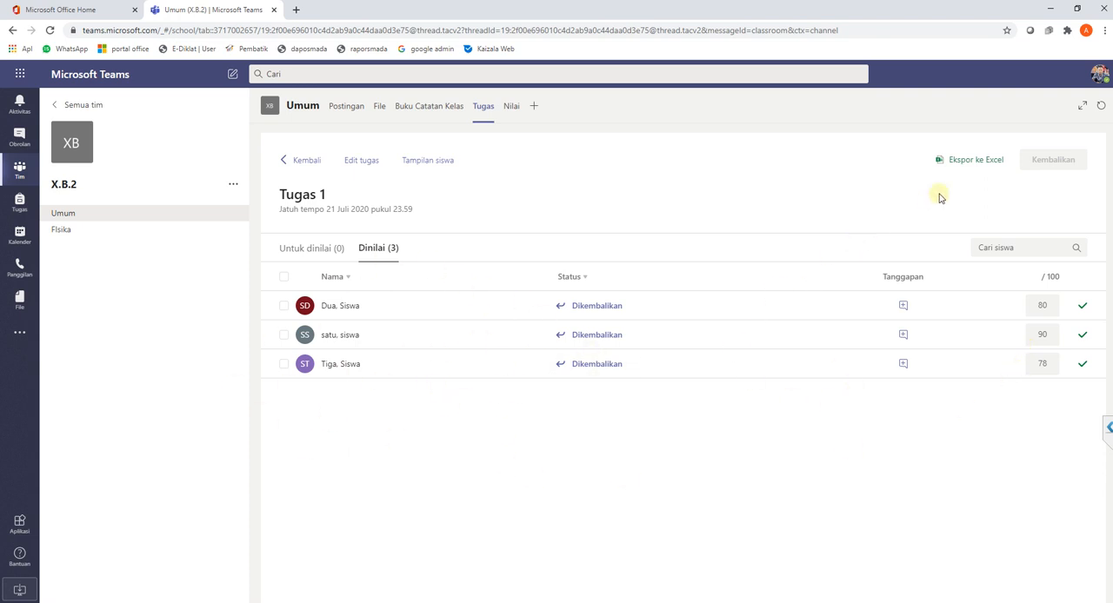
- Export the Tugas 1 grades to Excel, allow the download and save the CSV file in Documents
left_click(977, 164)
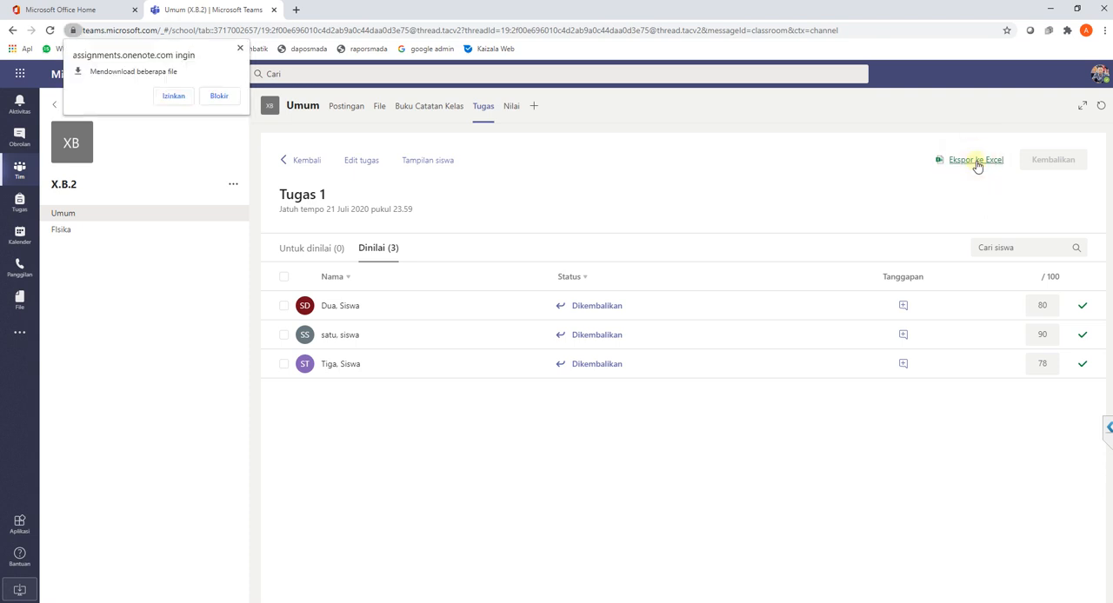
left_click(184, 98)
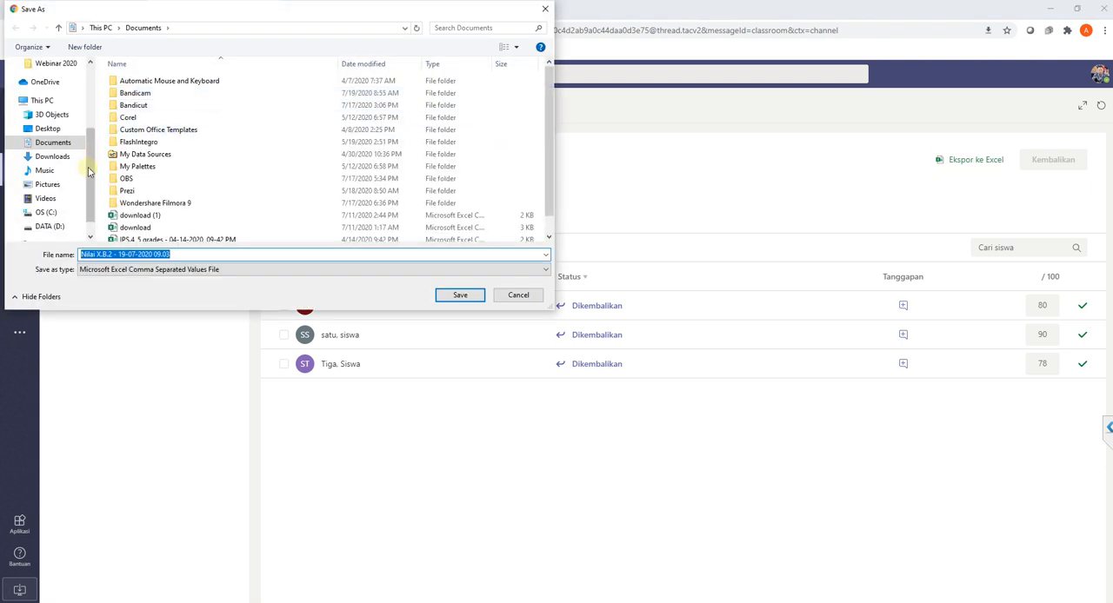
left_click(476, 295)
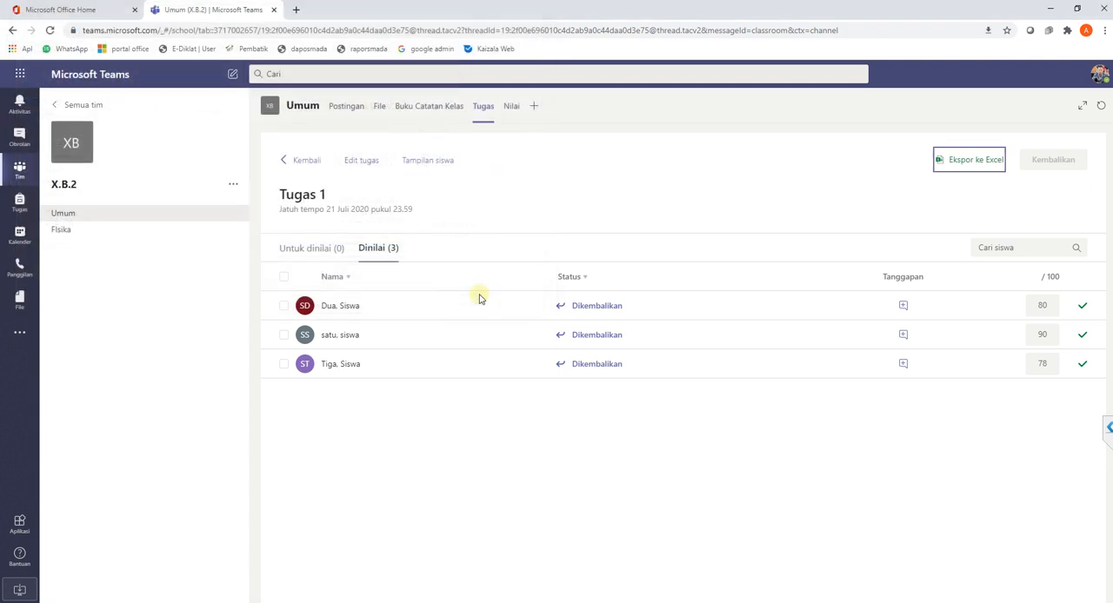
- Open the downloaded grades file in Excel, widen the email address column to read it, and close the workbook
left_click(84, 589)
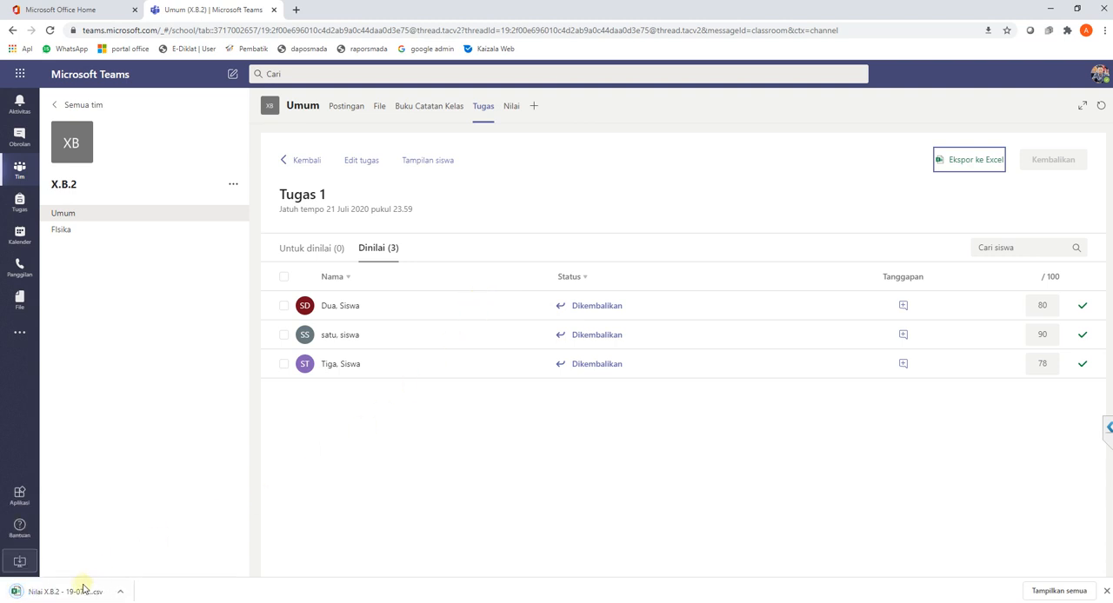
left_click(61, 593)
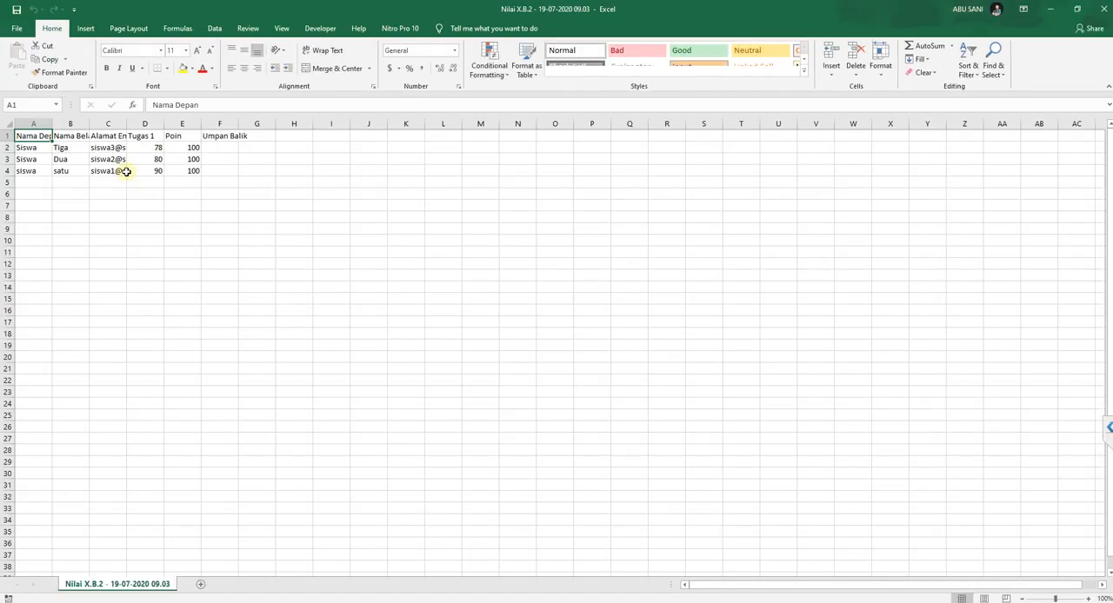
left_click_drag(127, 118, 223, 118)
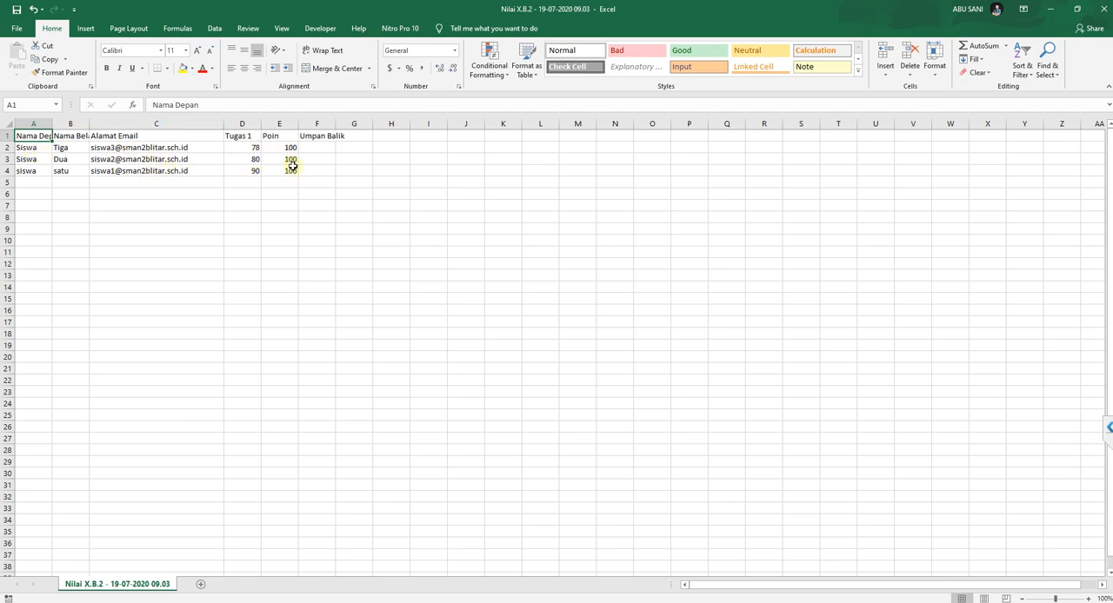
left_click(1106, 7)
left_click(563, 322)
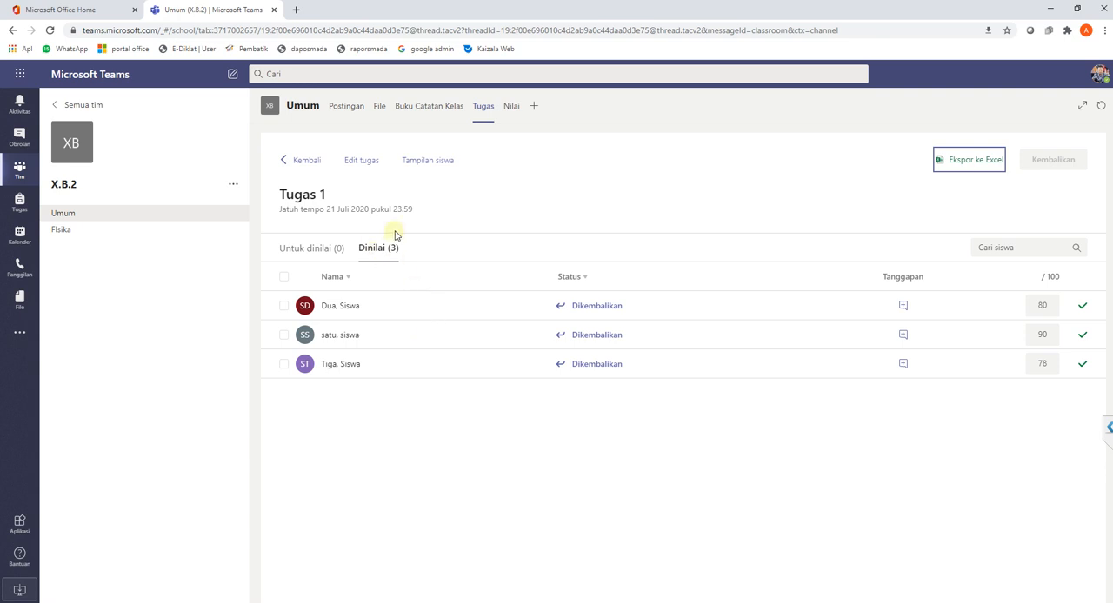
- Go back to the X.B.2 assignments list and expand the drafts section
left_click(306, 164)
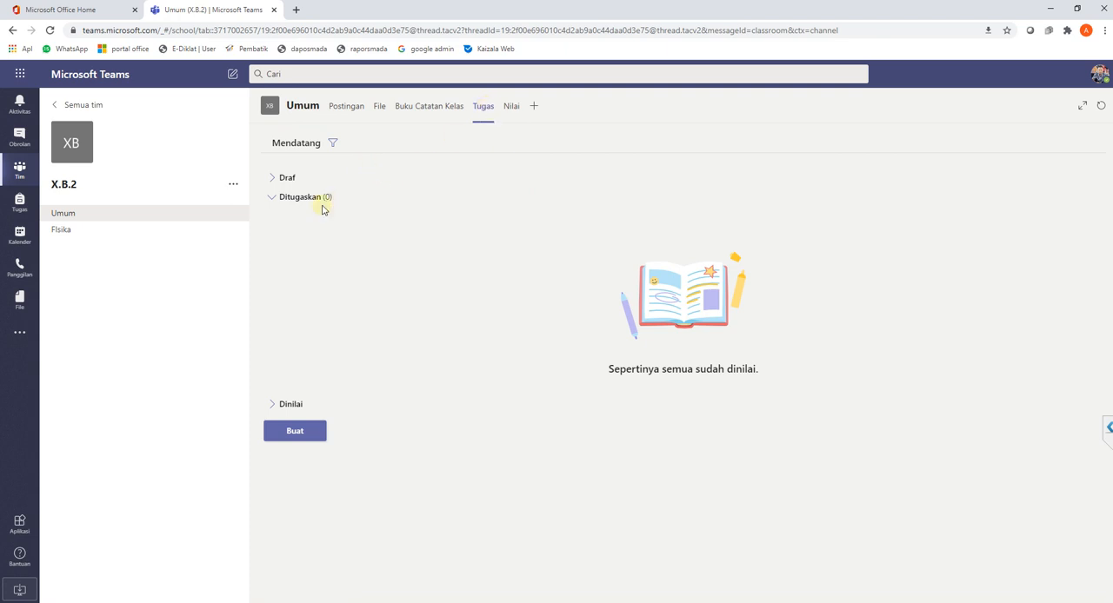
left_click(274, 178)
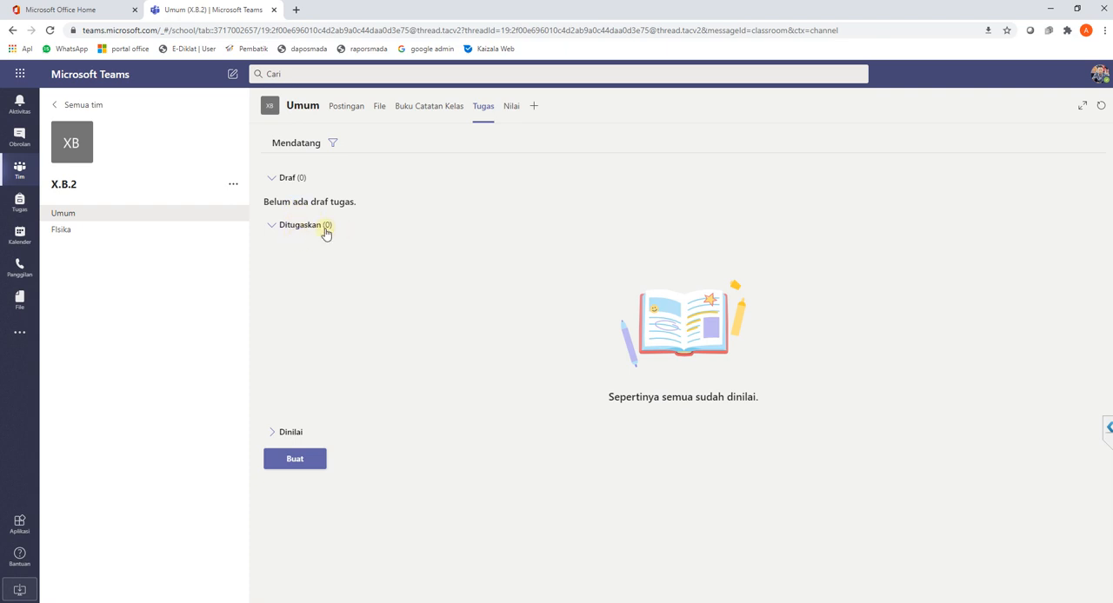
- Expand the graded assignments section and create a new quiz assignment from the existing form "Penilaian Harian 1 Bahasa Inggris"
left_click(273, 434)
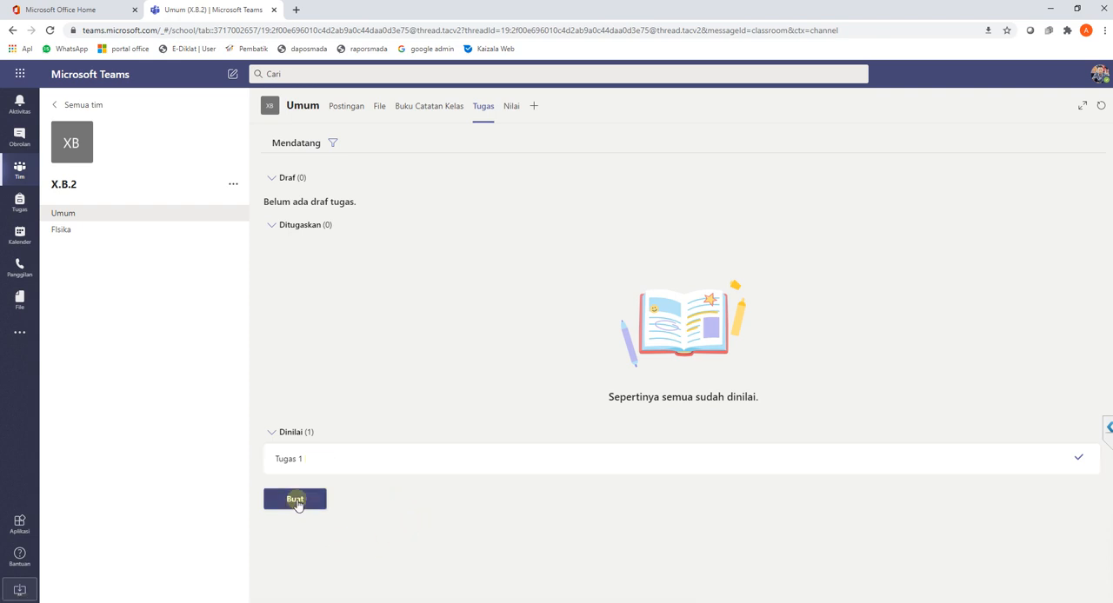
left_click(296, 501)
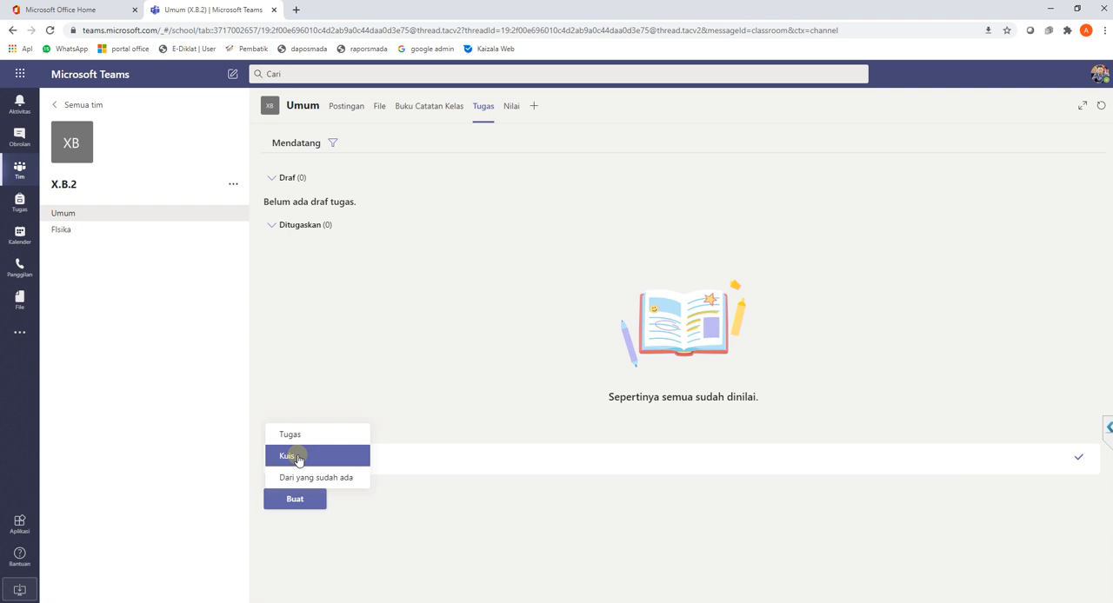
left_click(298, 458)
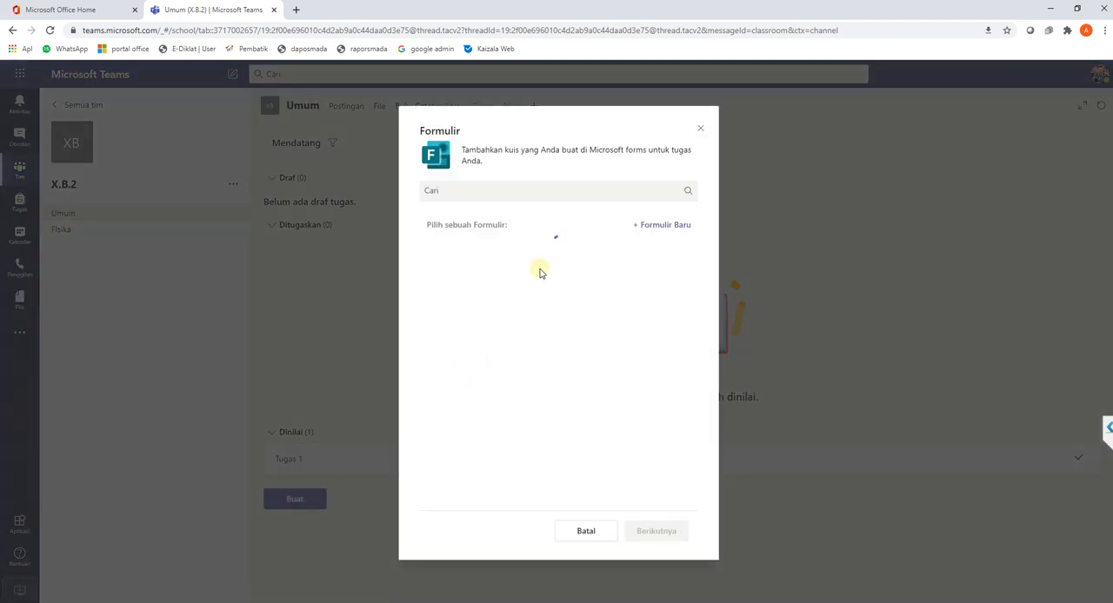
left_click(524, 327)
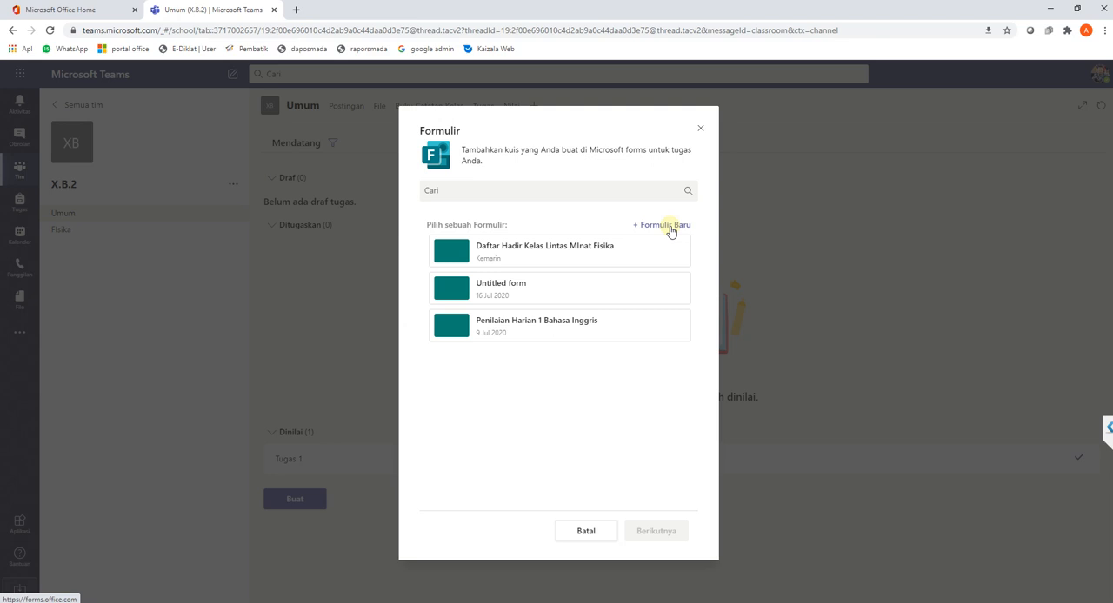
left_click(514, 330)
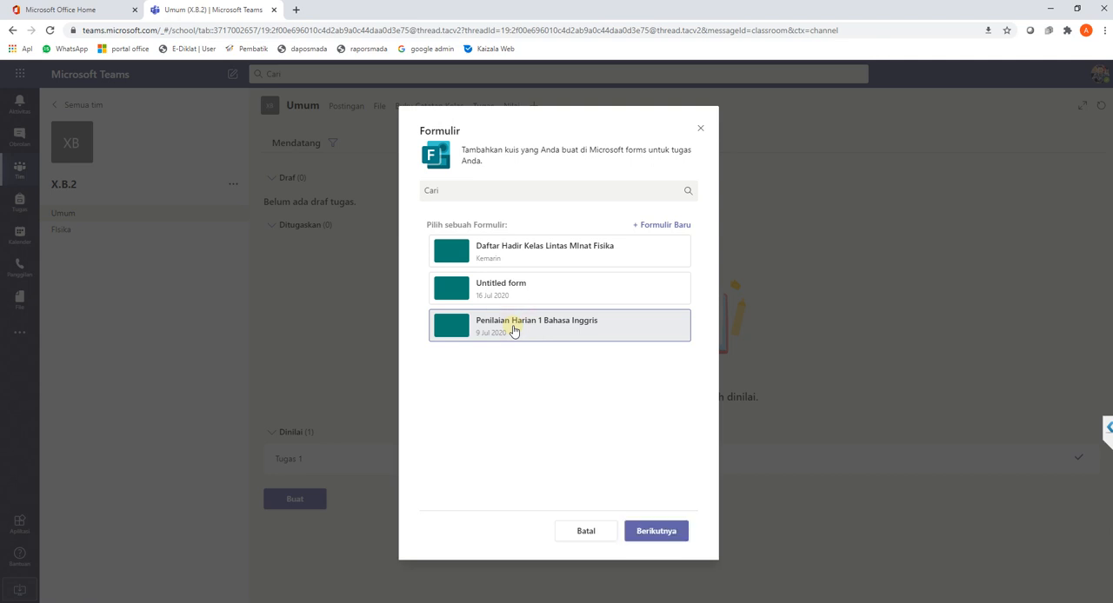
left_click(652, 532)
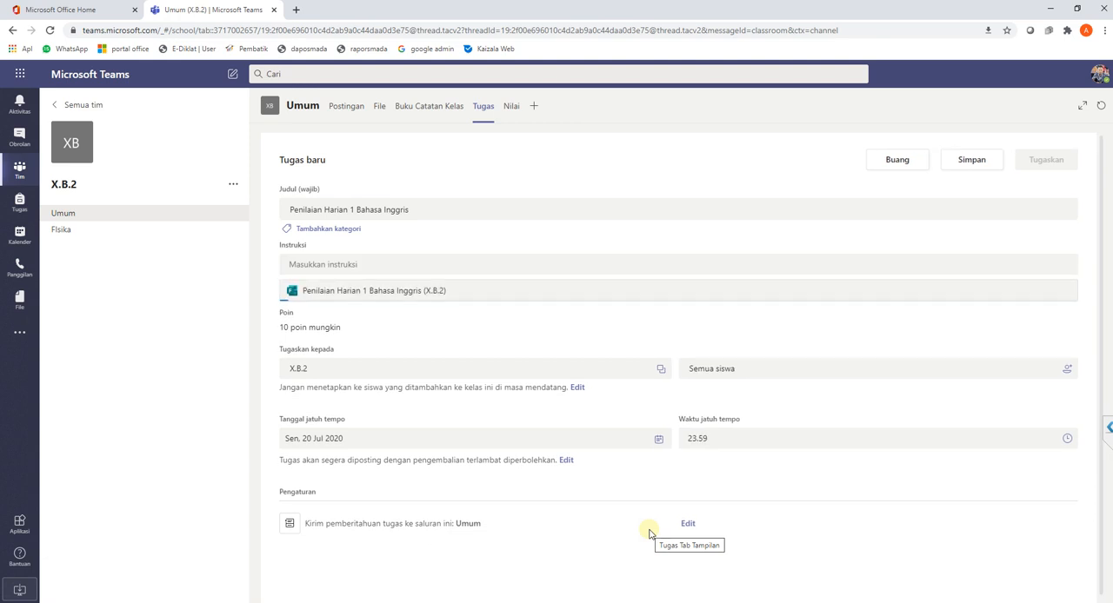
left_click(426, 212)
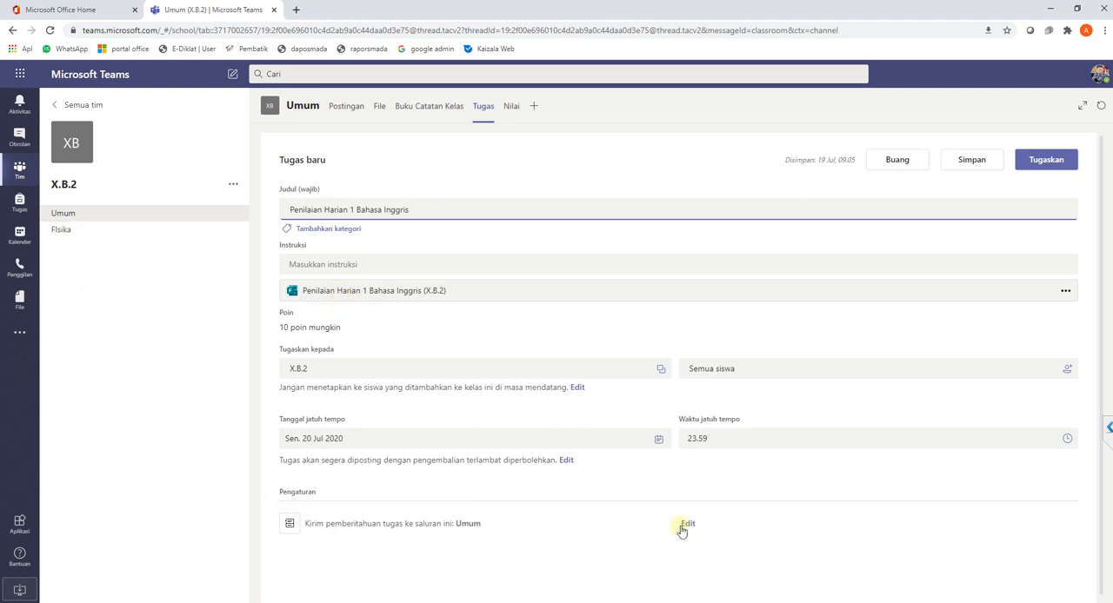
- Set the quiz notification to post to the FIsika channel and assign the quiz to the class
left_click(688, 525)
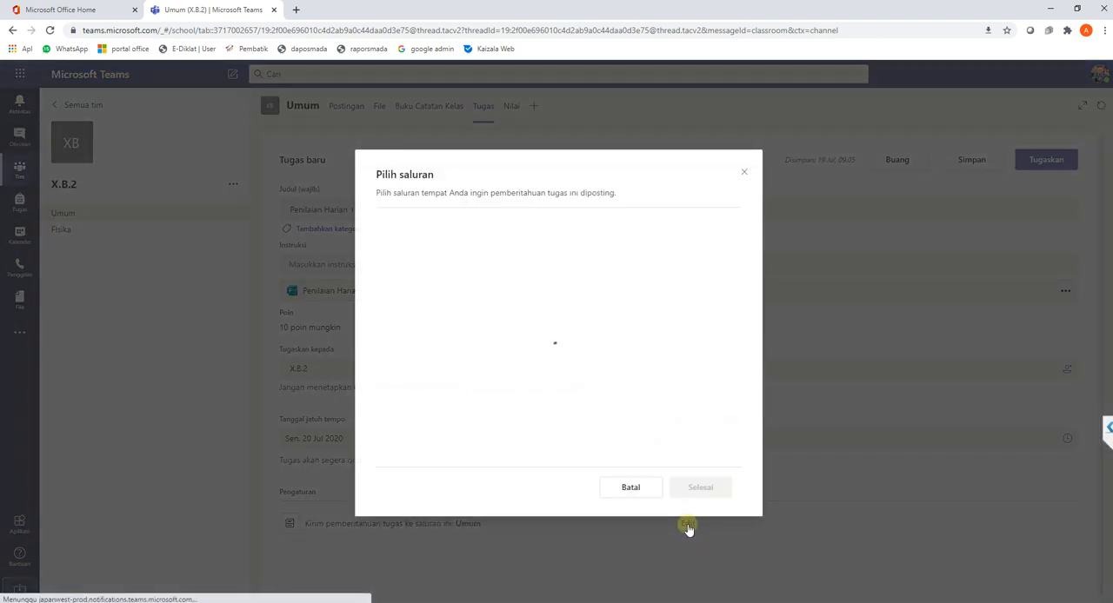
left_click(465, 273)
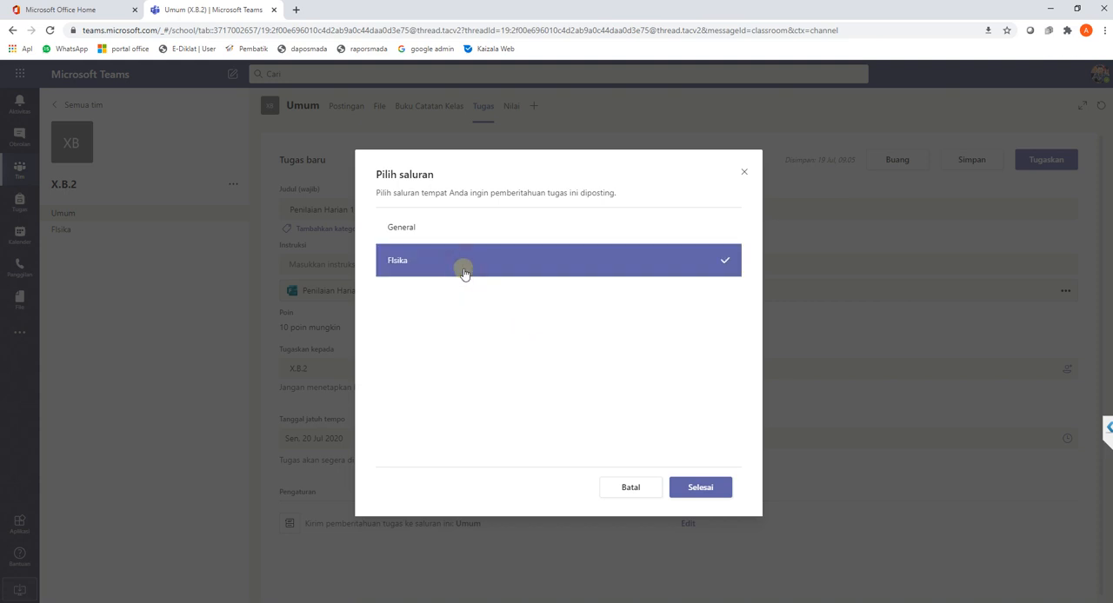
left_click(711, 492)
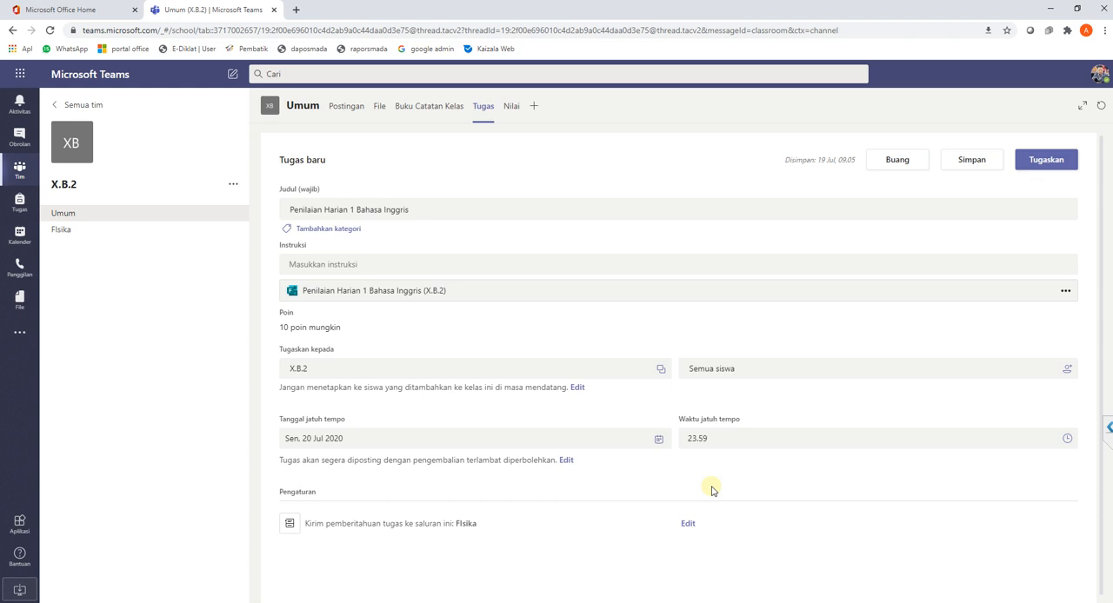
left_click(1053, 161)
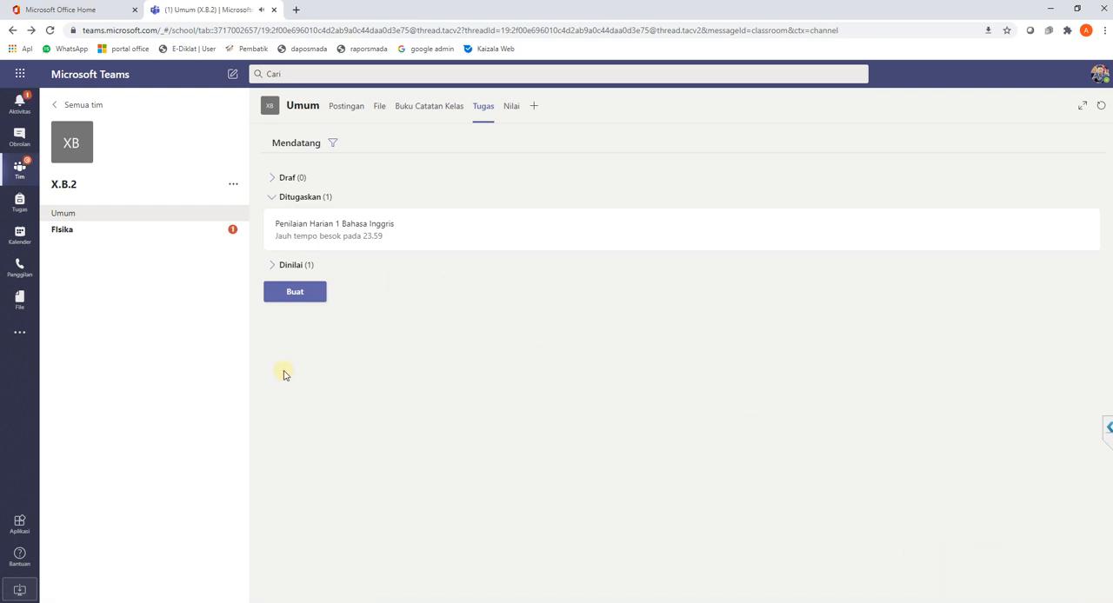
- View the Penilaian Harian 1 Bahasa Inggris submissions from its post in the FIsika channel and return to the assignments list
left_click(66, 232)
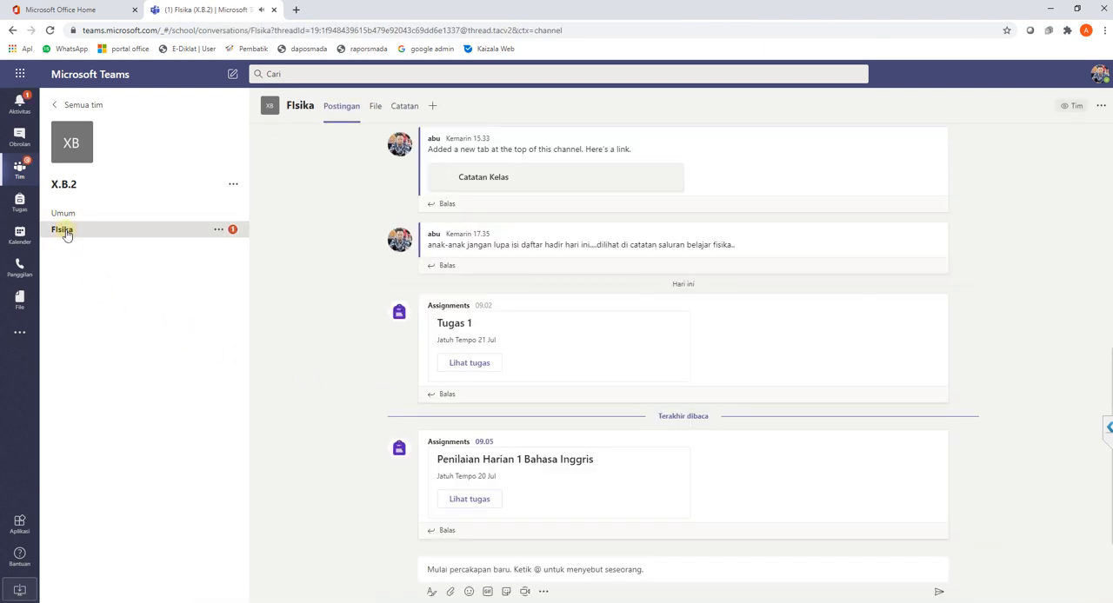
left_click(470, 501)
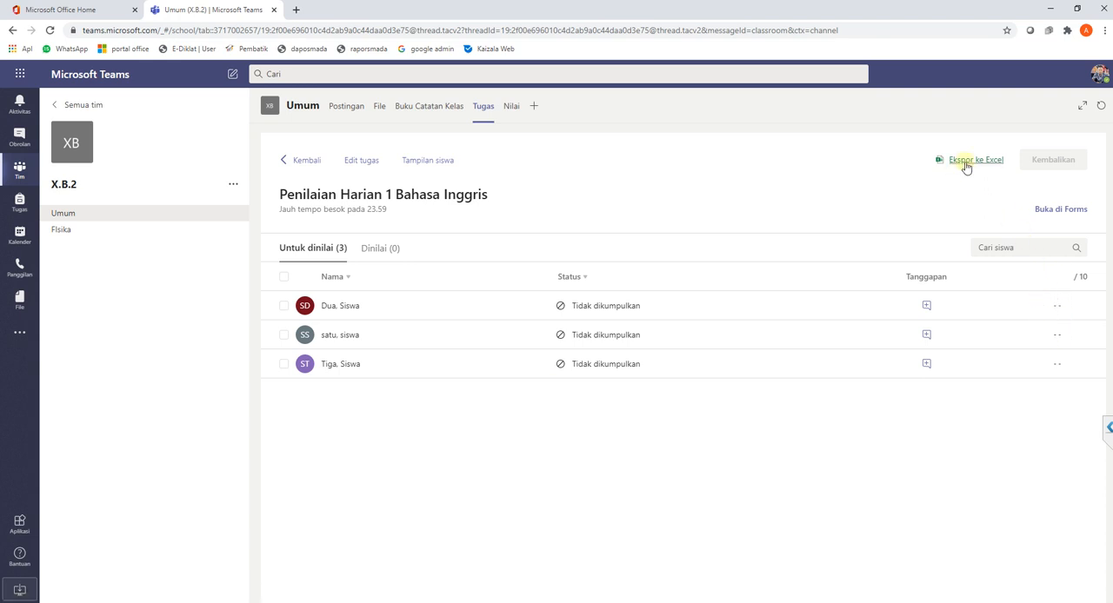
left_click(296, 162)
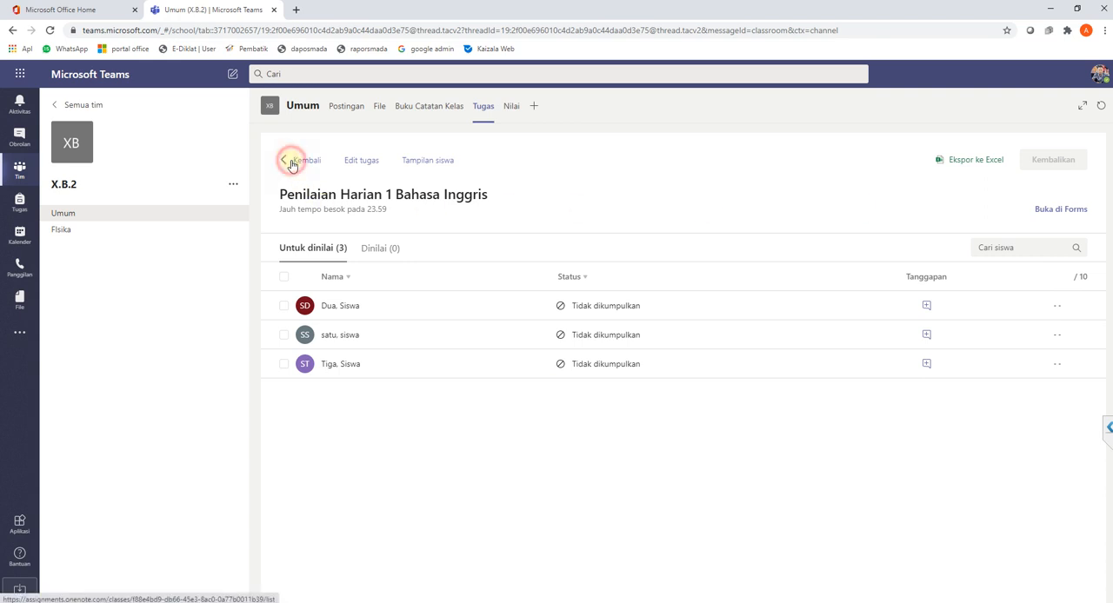